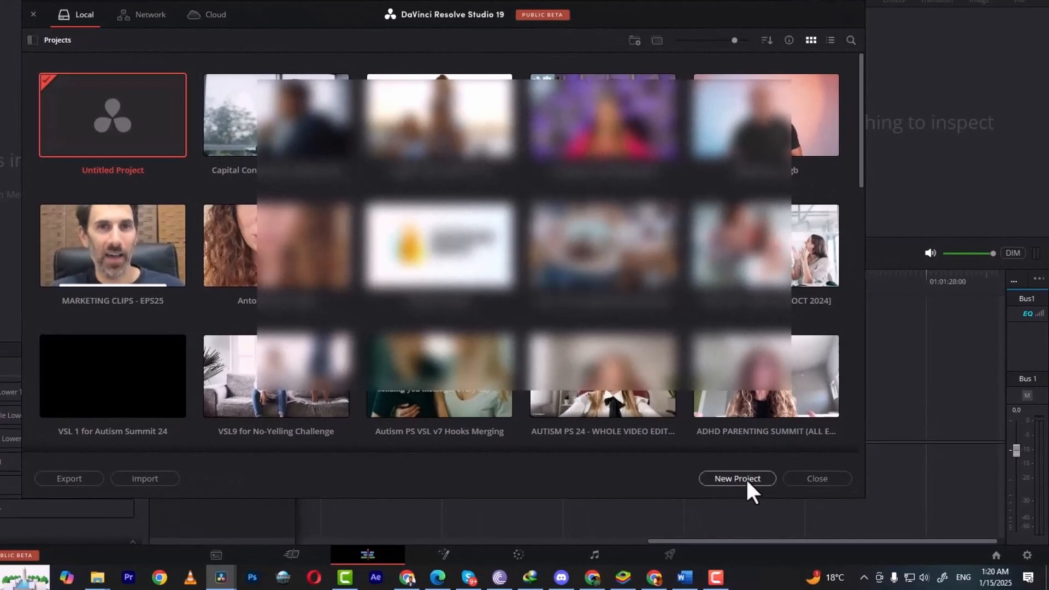
Step: Create a new project named "My First Project"
click(745, 477)
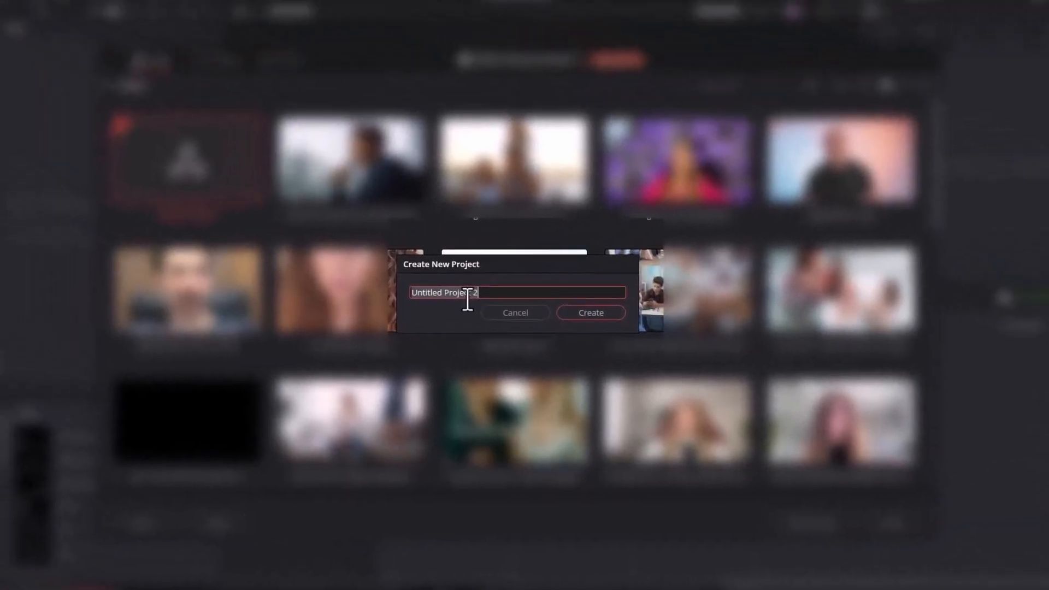
text(My First P)
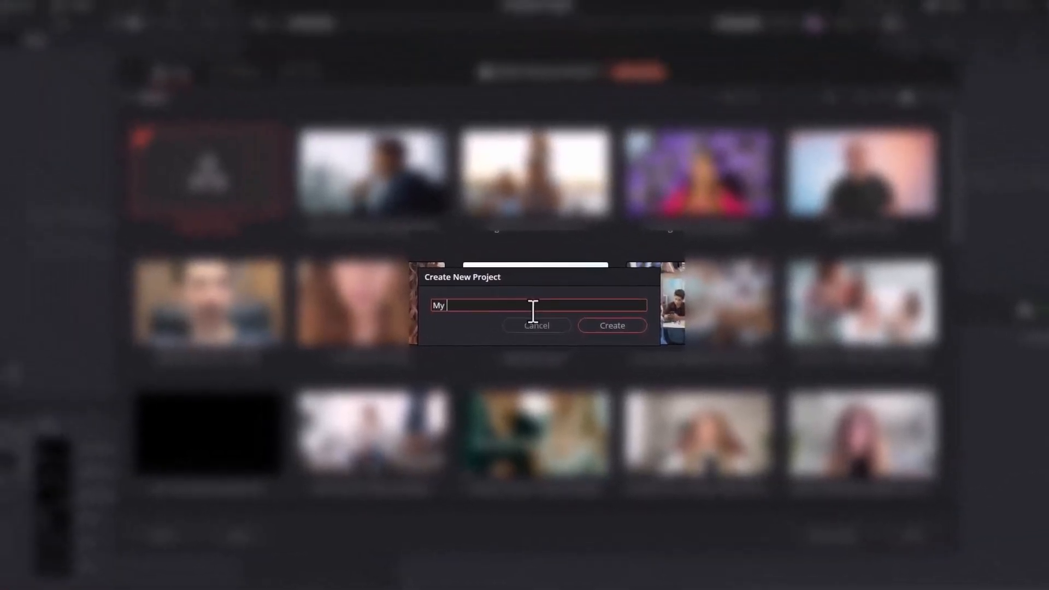
text(roject)
click(612, 325)
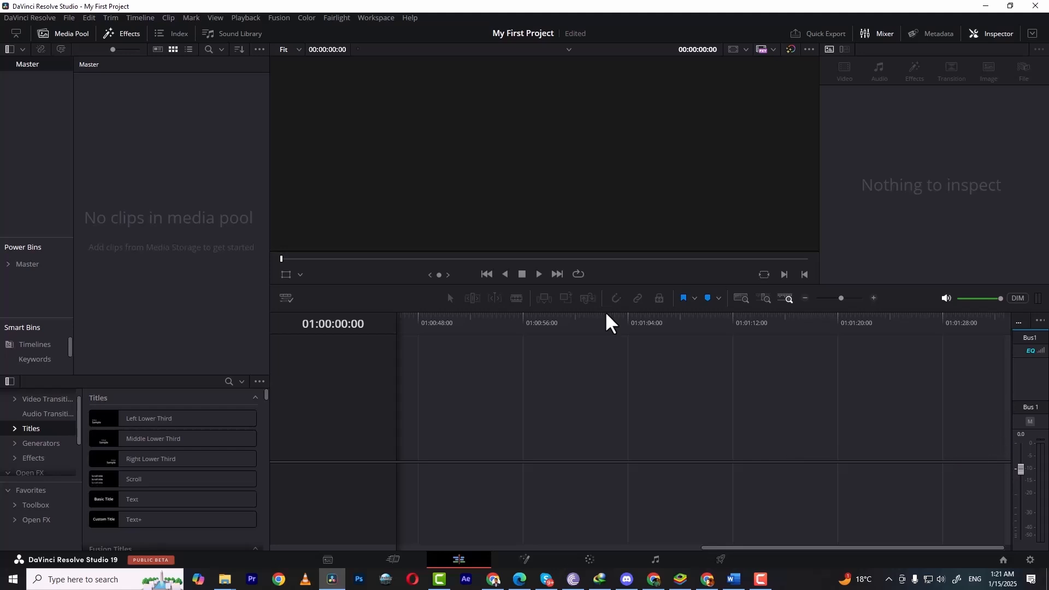
Step: Open the project settings and browse its settings pages
click(68, 18)
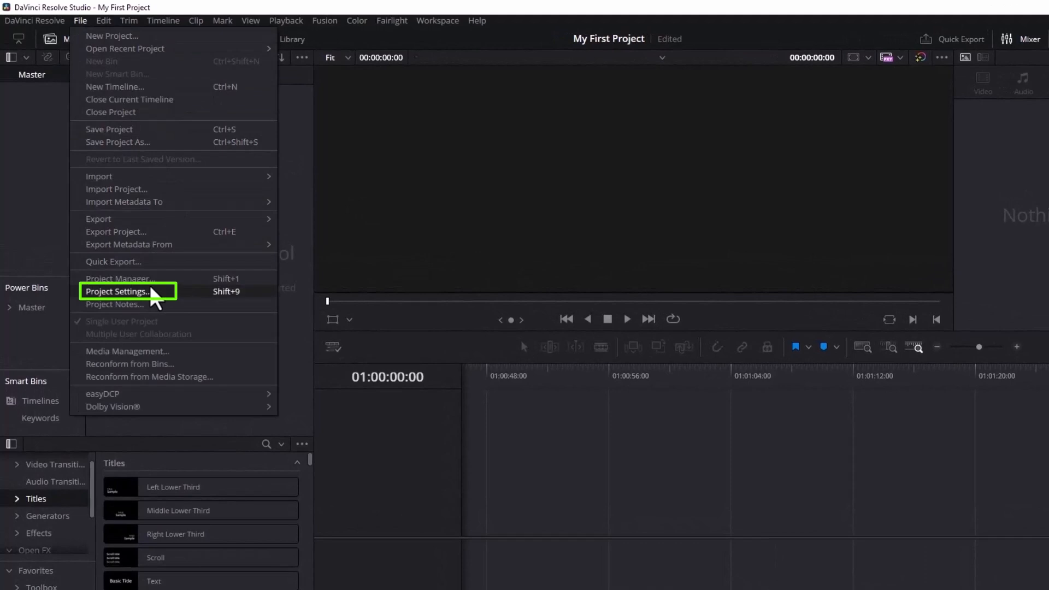
click(231, 291)
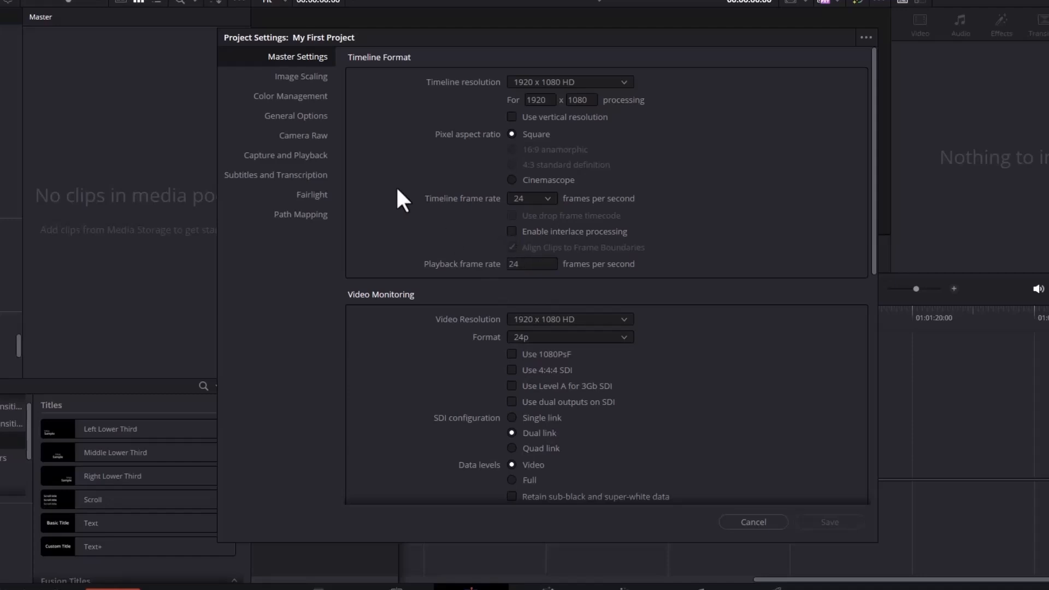
click(295, 78)
click(297, 96)
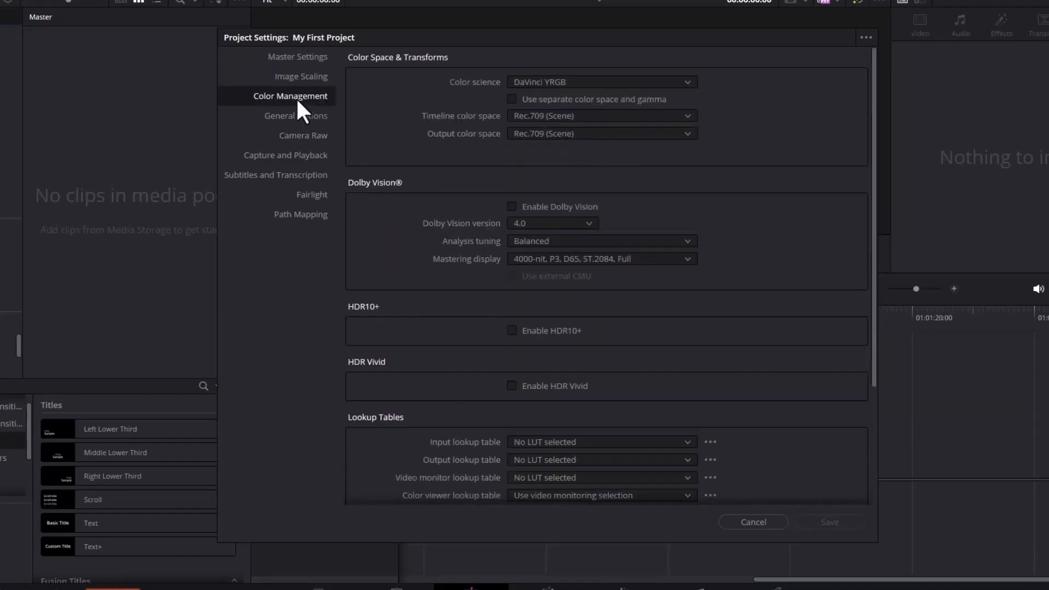
click(299, 132)
click(314, 58)
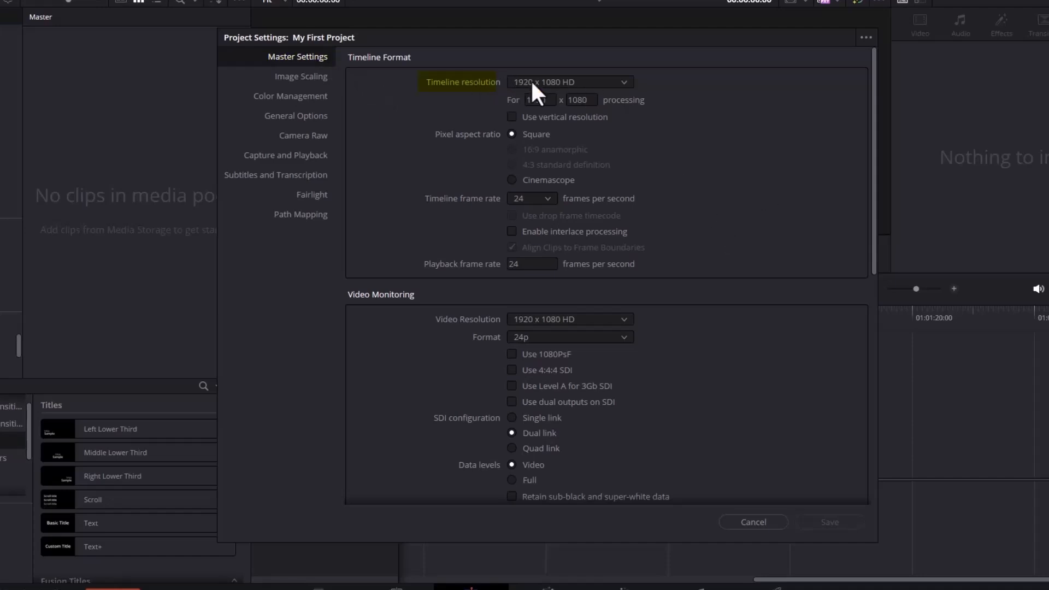
Step: Set the timeline resolution to 1080 x 1080 HD Square
click(588, 80)
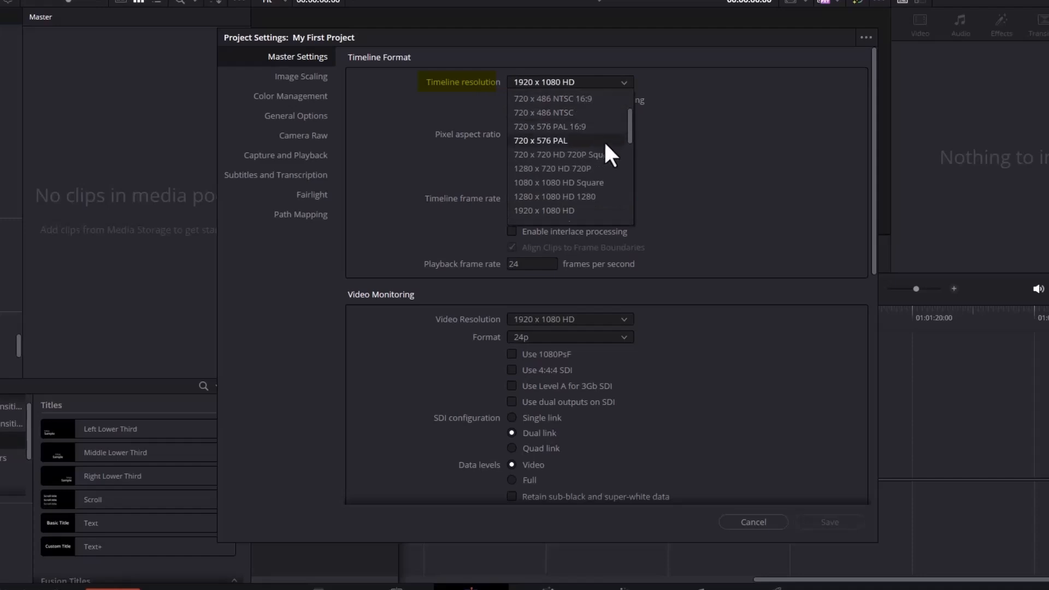
click(700, 169)
click(553, 100)
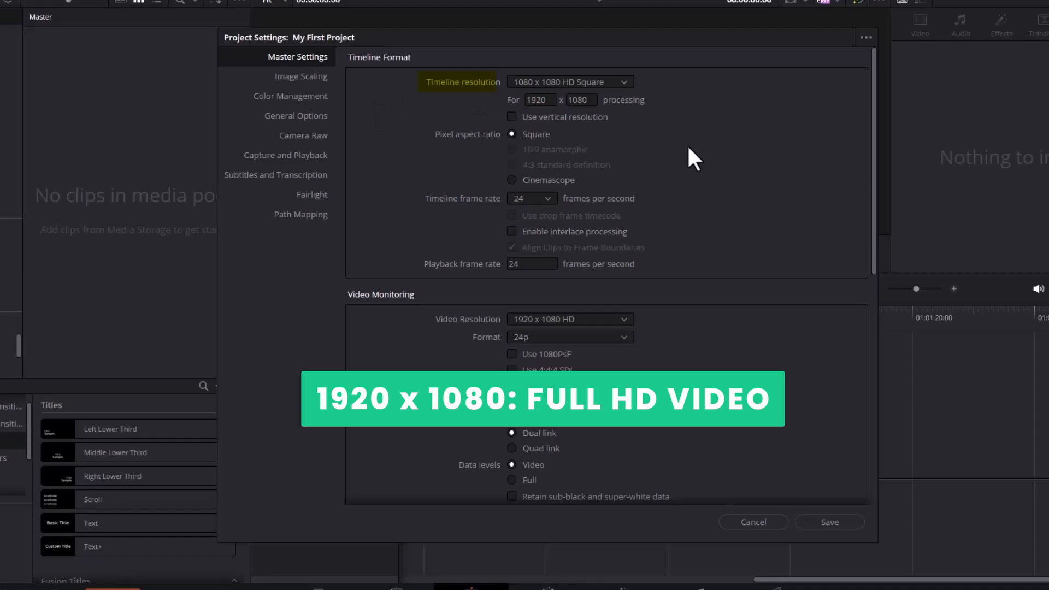
Step: Set the timeline resolution to 3840 x 2160 Ultra HD
click(594, 81)
scroll(604, 137, down, 2)
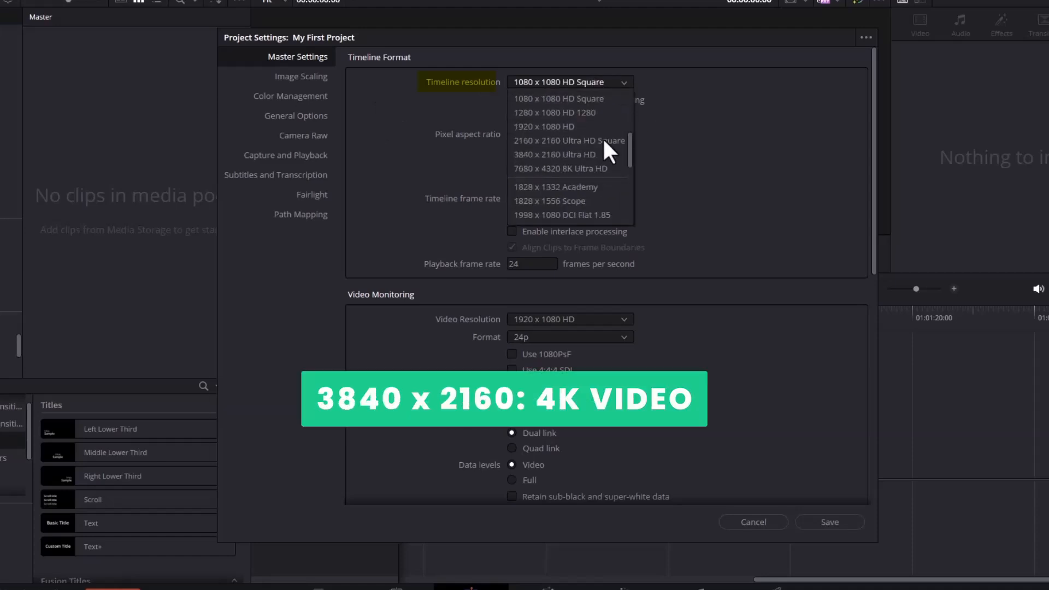
click(546, 155)
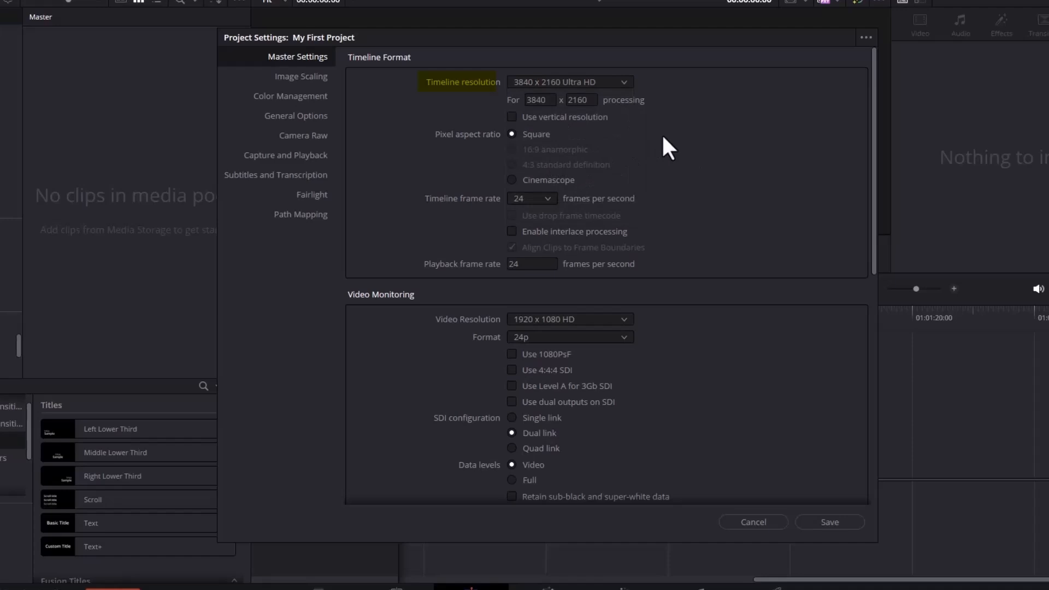
Step: Enter a custom timeline resolution of 1080 x 1080
click(538, 100)
text(1080)
key(Tab)
text(1080)
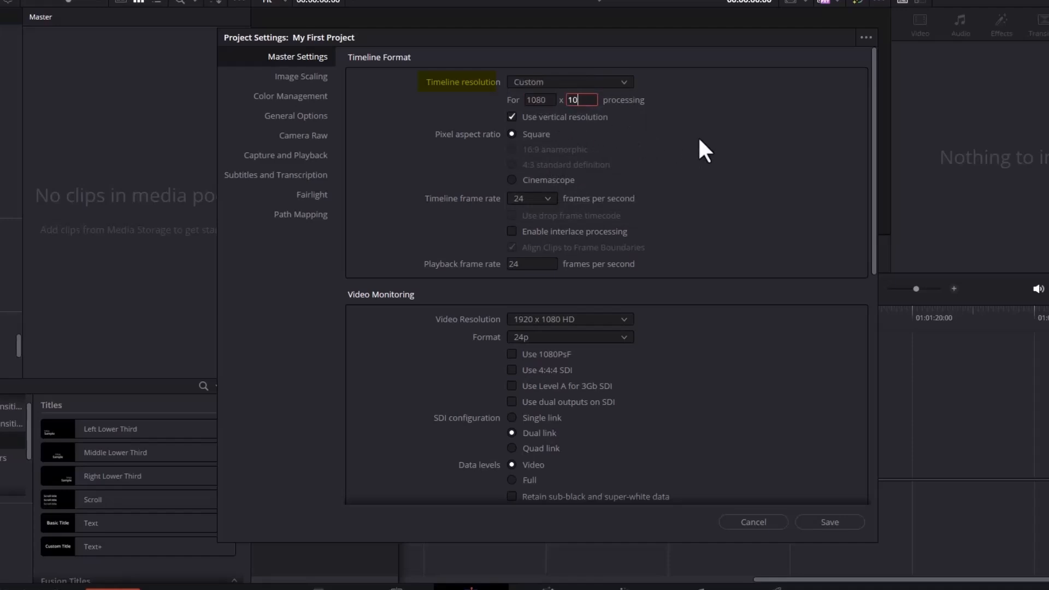
key(Return)
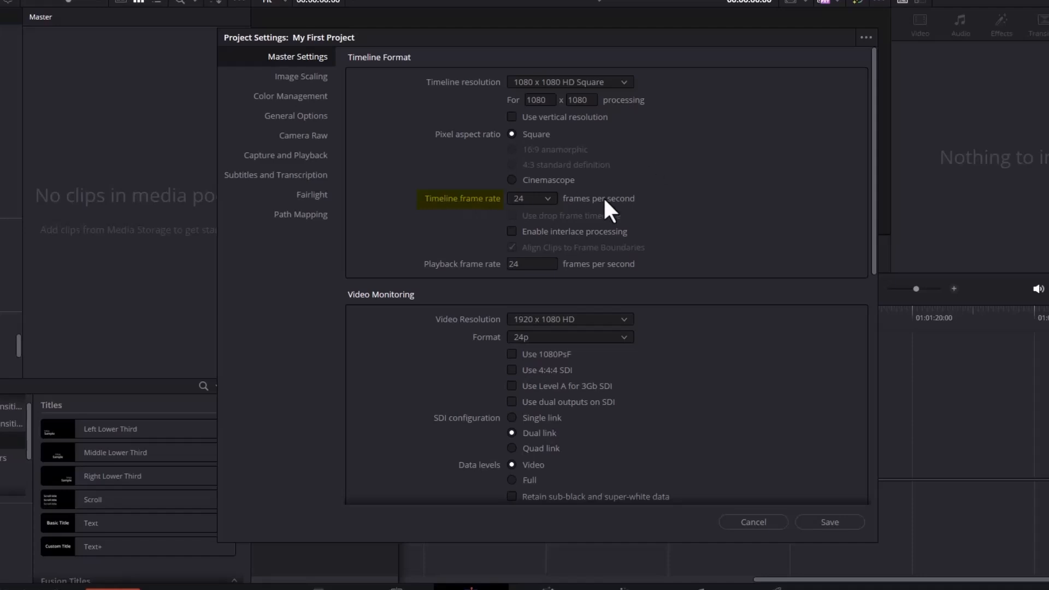
Step: Set the timeline frame rate to 29.97 frames per second
click(546, 198)
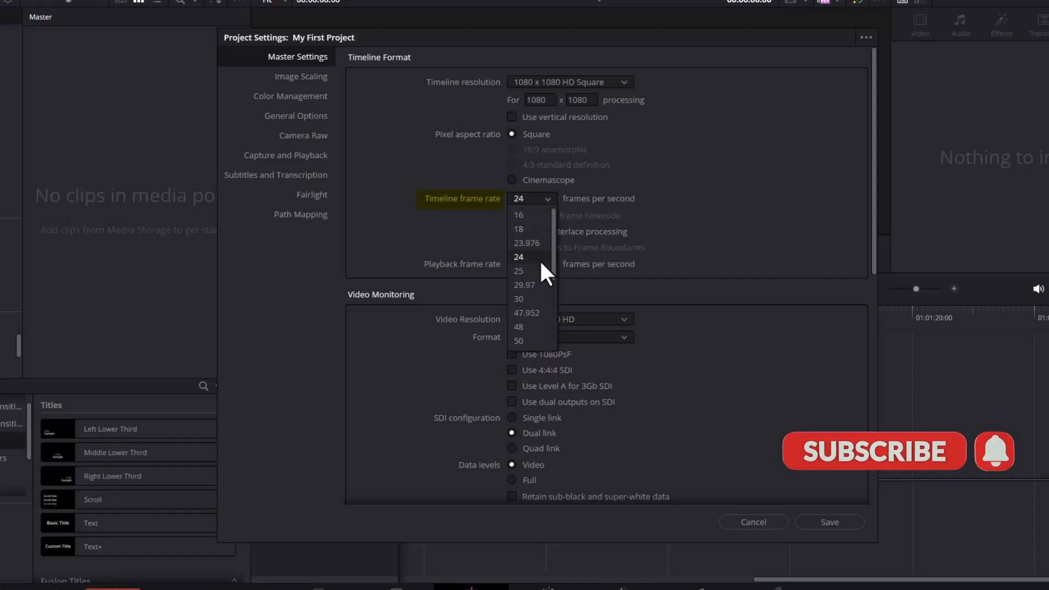
click(538, 299)
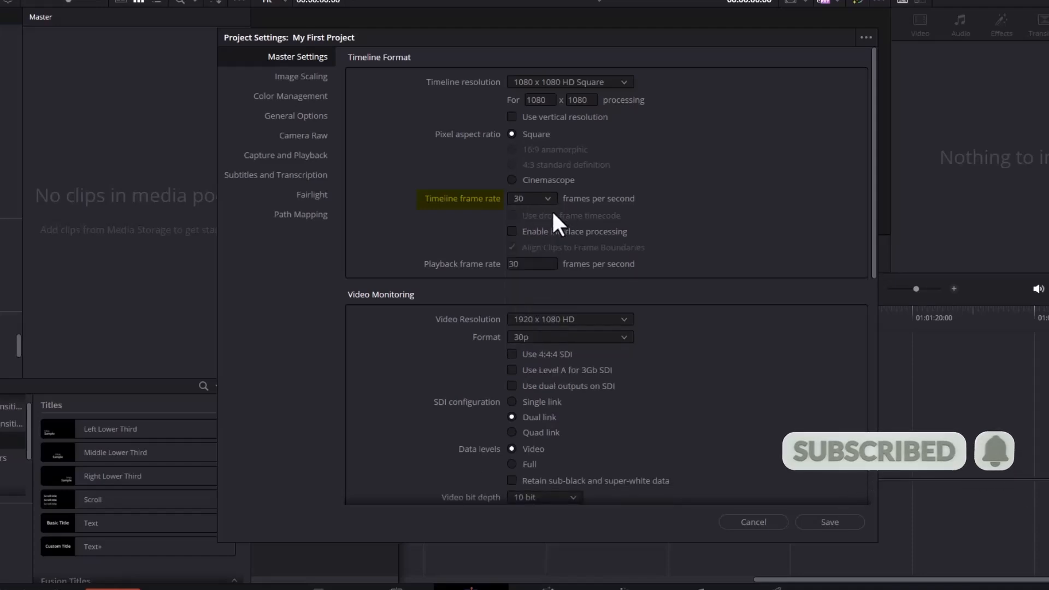
click(543, 199)
scroll(530, 281, down, 1)
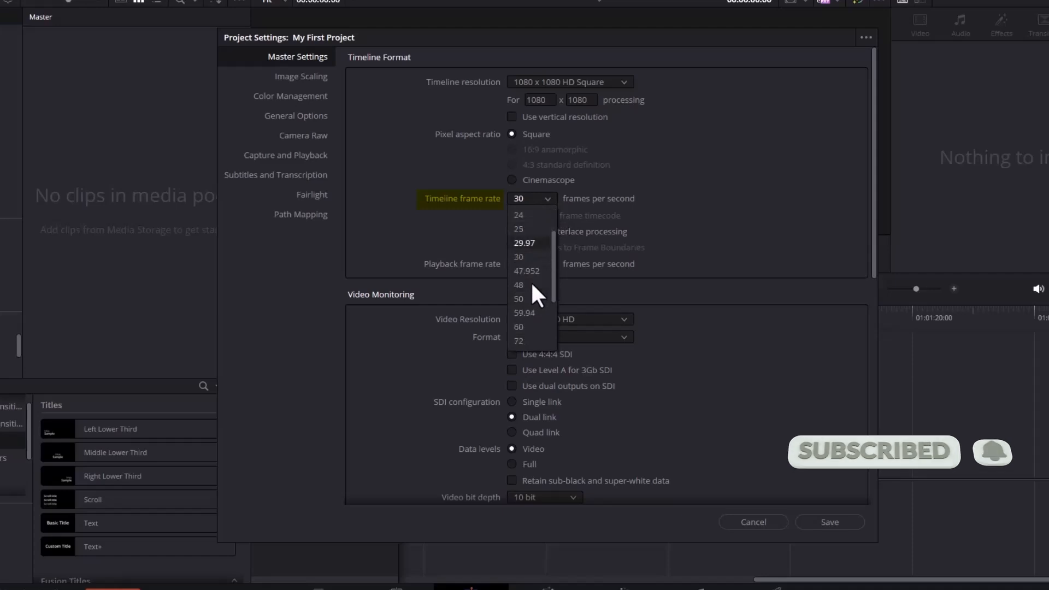
click(523, 327)
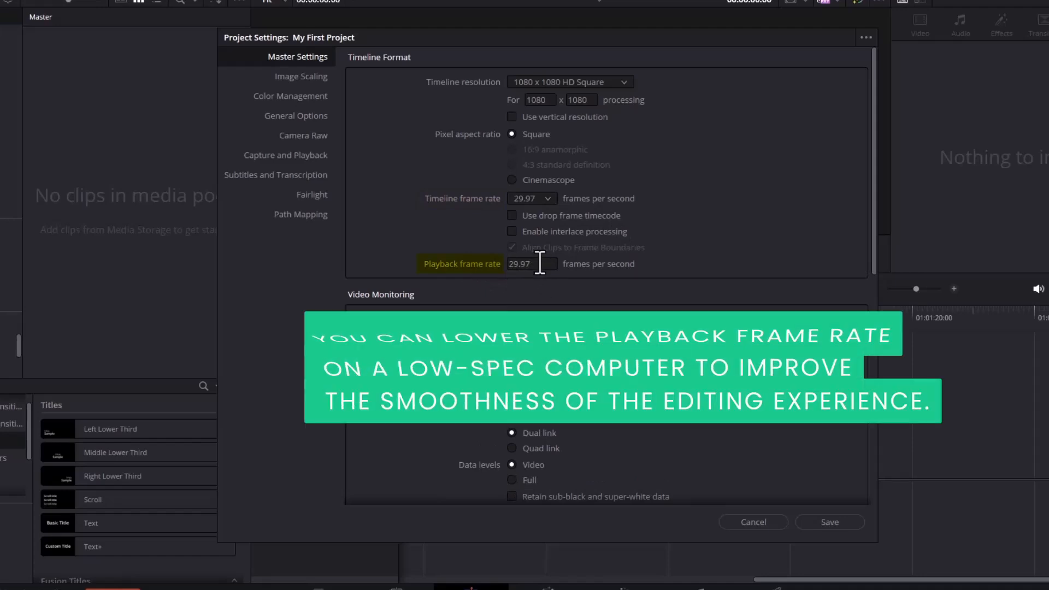
Step: Save the project settings
click(537, 265)
scroll(492, 258, down, 1)
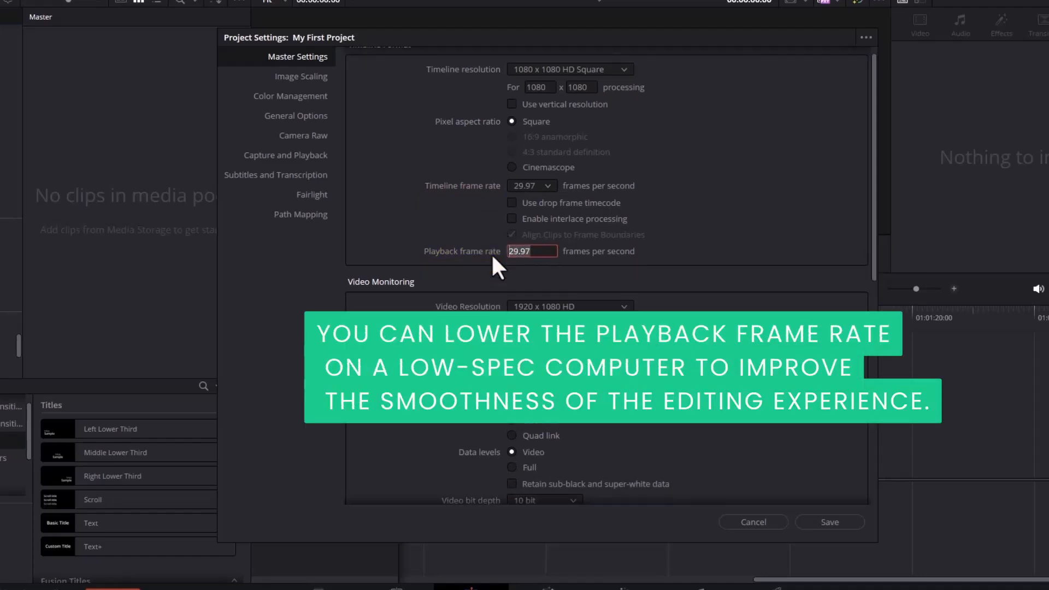
click(492, 255)
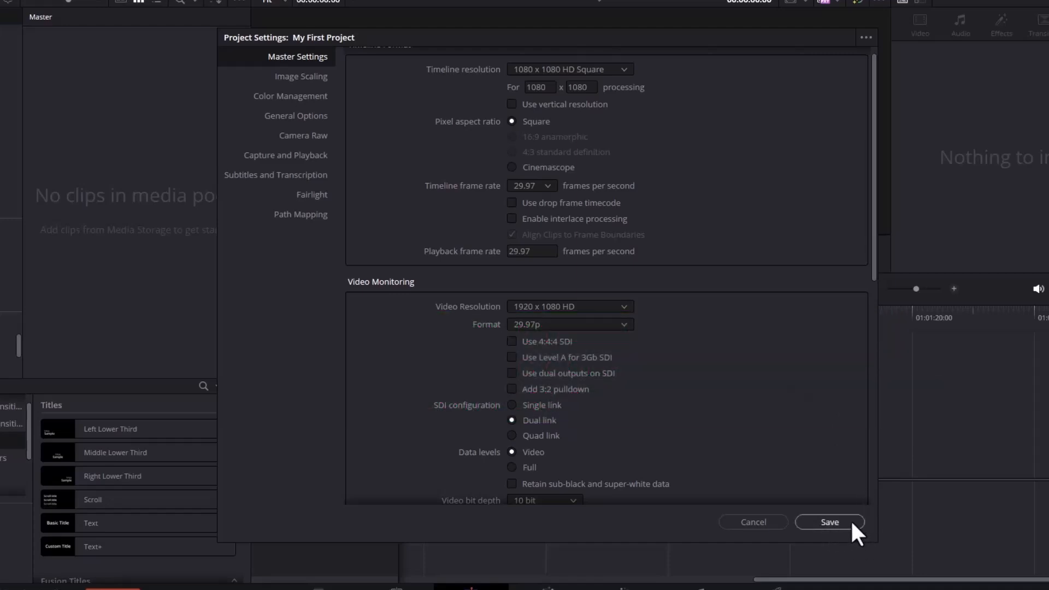
click(849, 522)
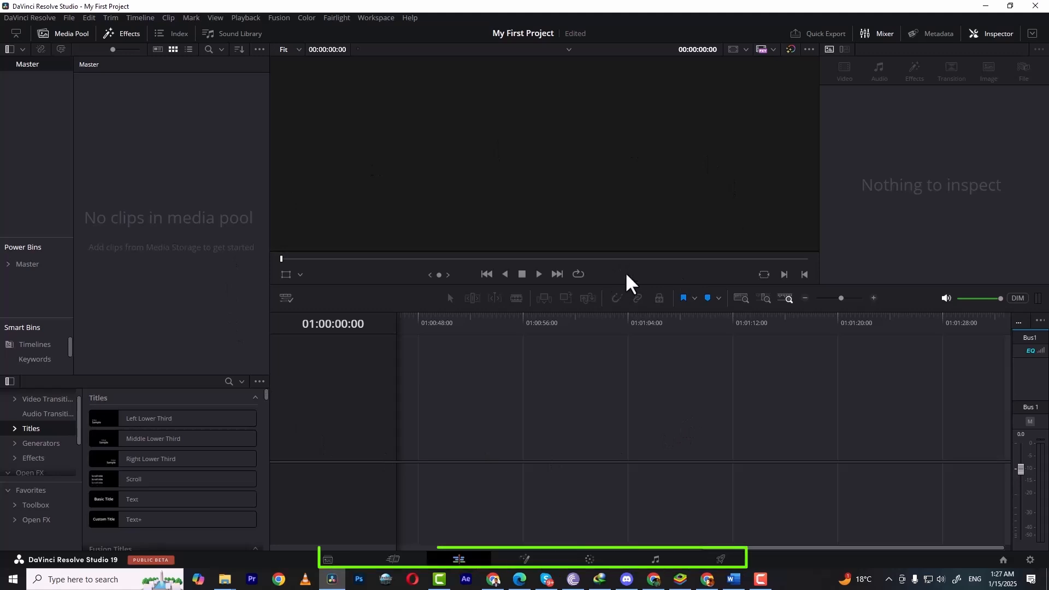
Step: Visit each workspace page in turn, from Media through Deliver, and return to the Edit page
click(327, 560)
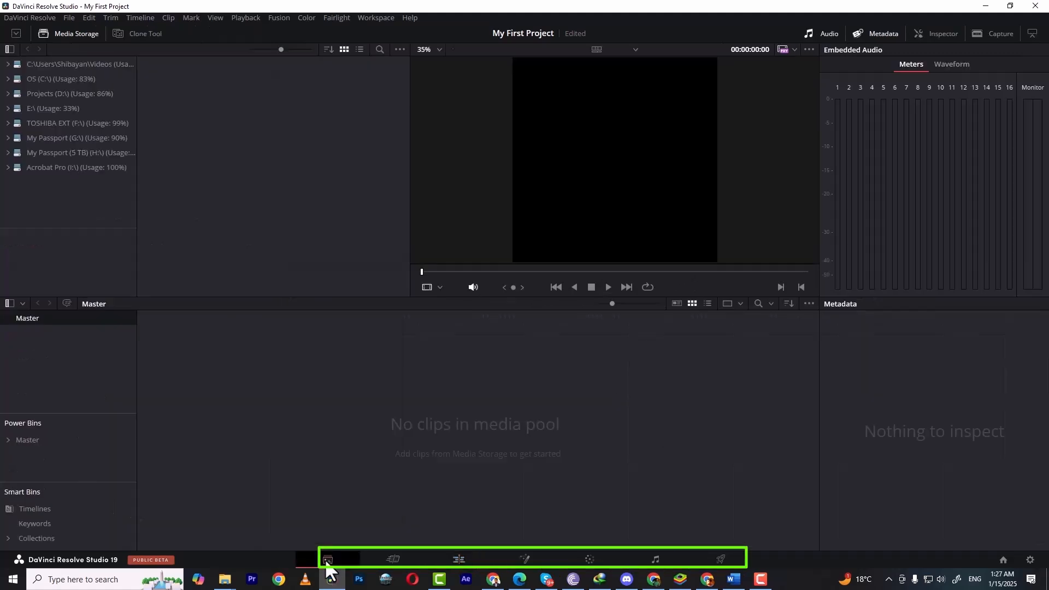
click(394, 558)
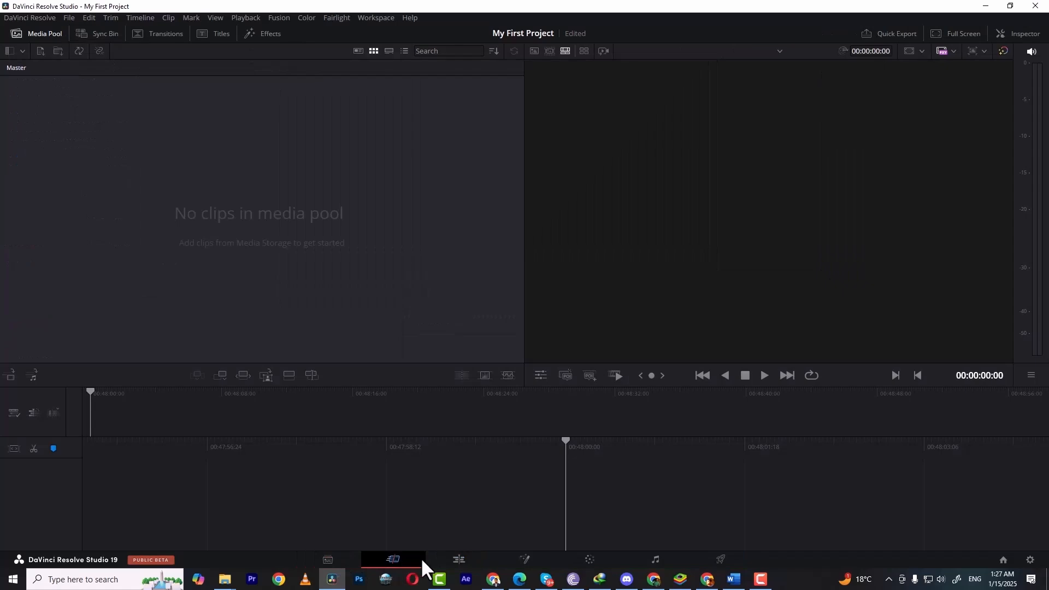
click(458, 557)
click(523, 557)
click(590, 559)
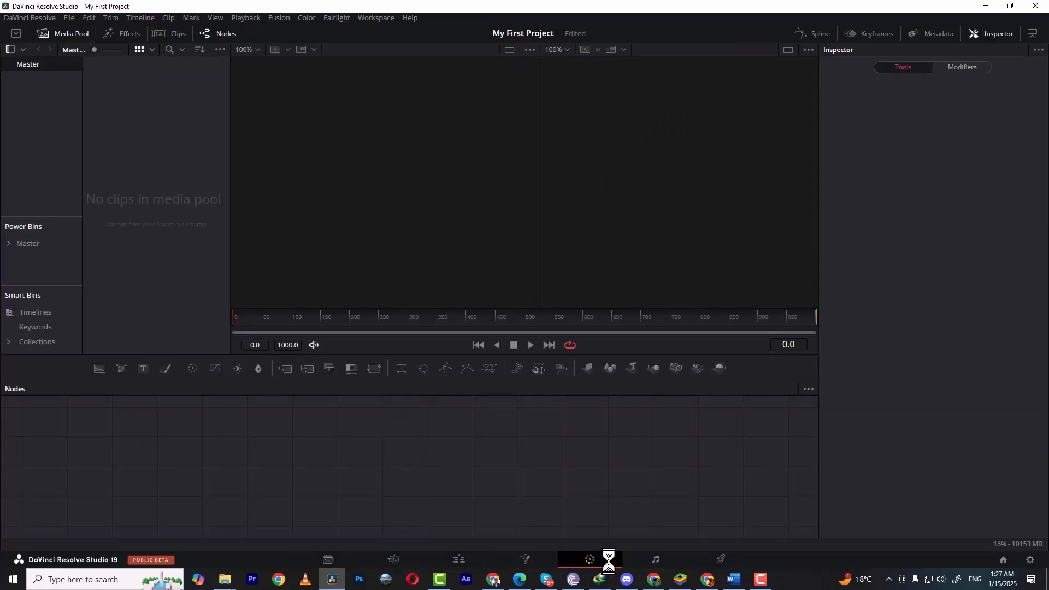
click(656, 561)
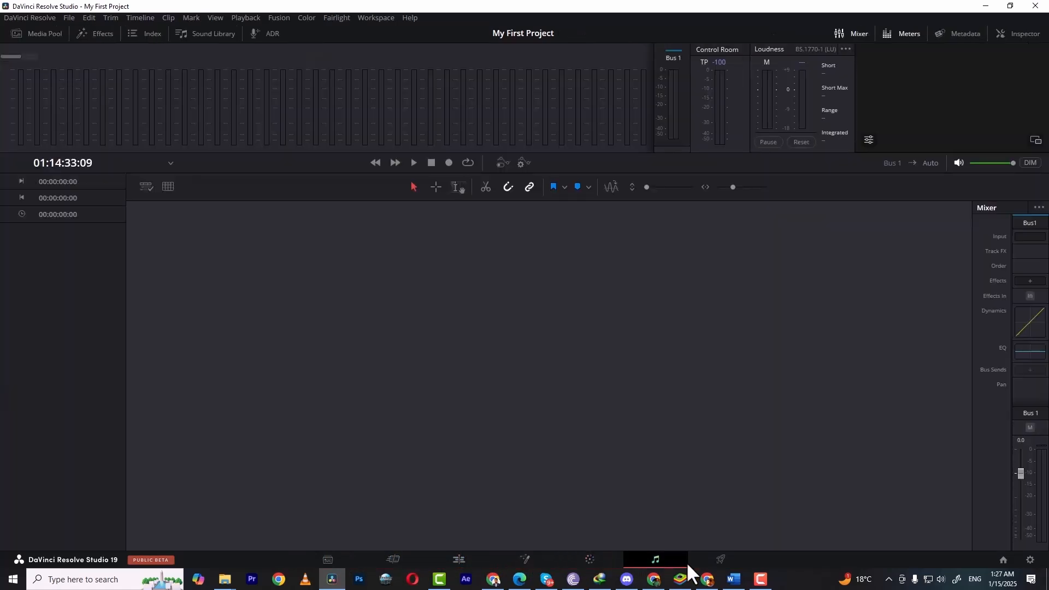
click(720, 561)
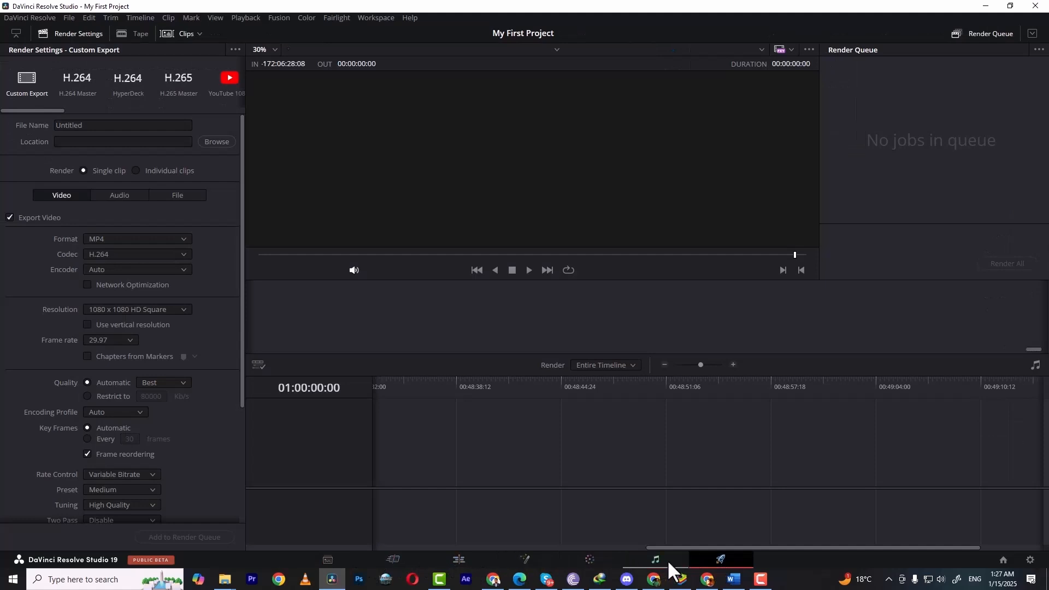
click(459, 559)
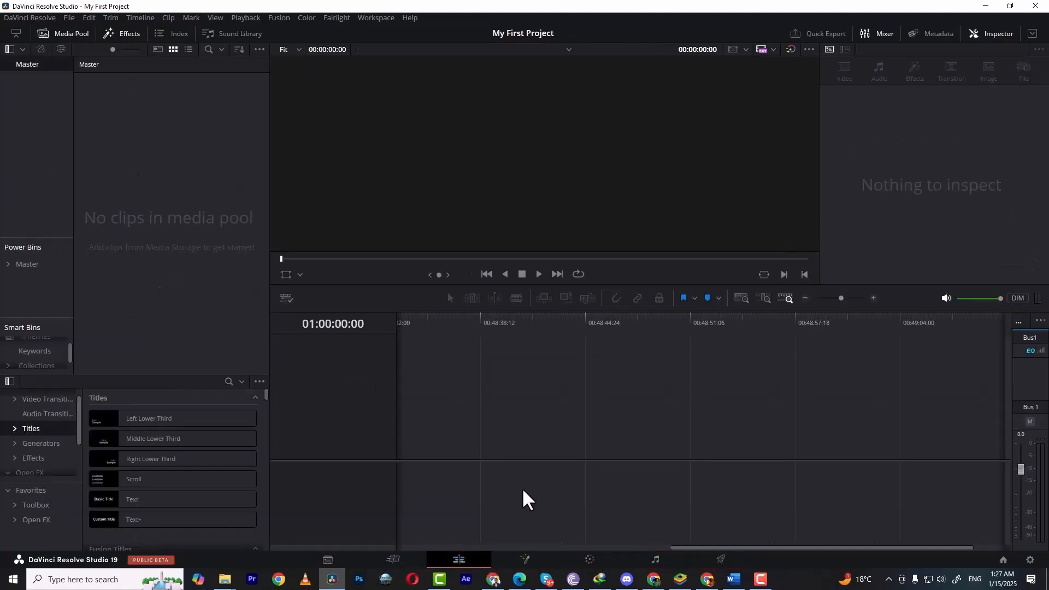
Step: Import six clips from the ASSETS folder into the media pool, changing the project frame rate to match
click(318, 558)
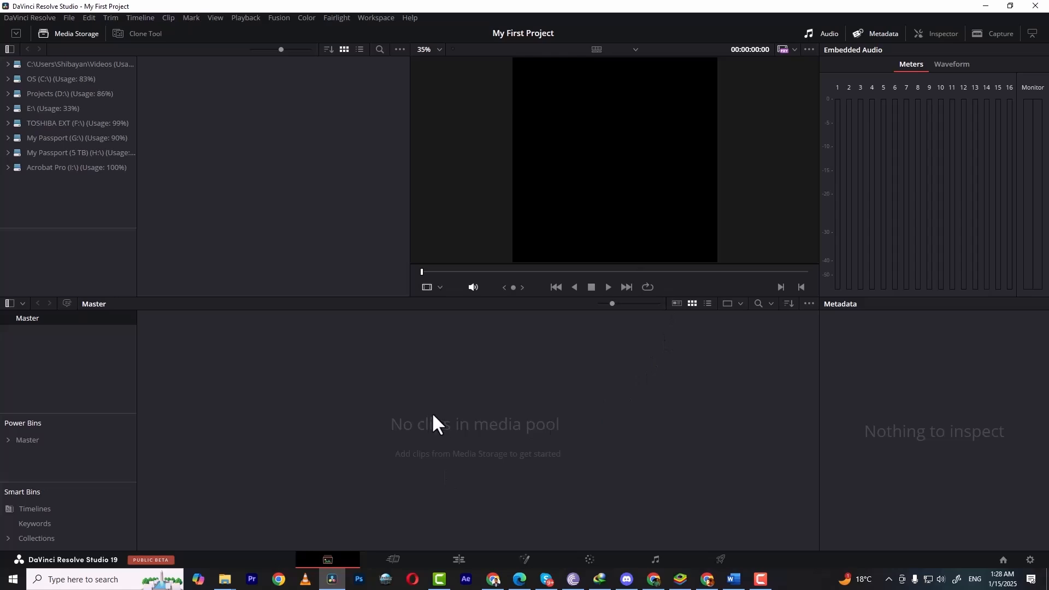
mouse_move(224, 579)
click(221, 526)
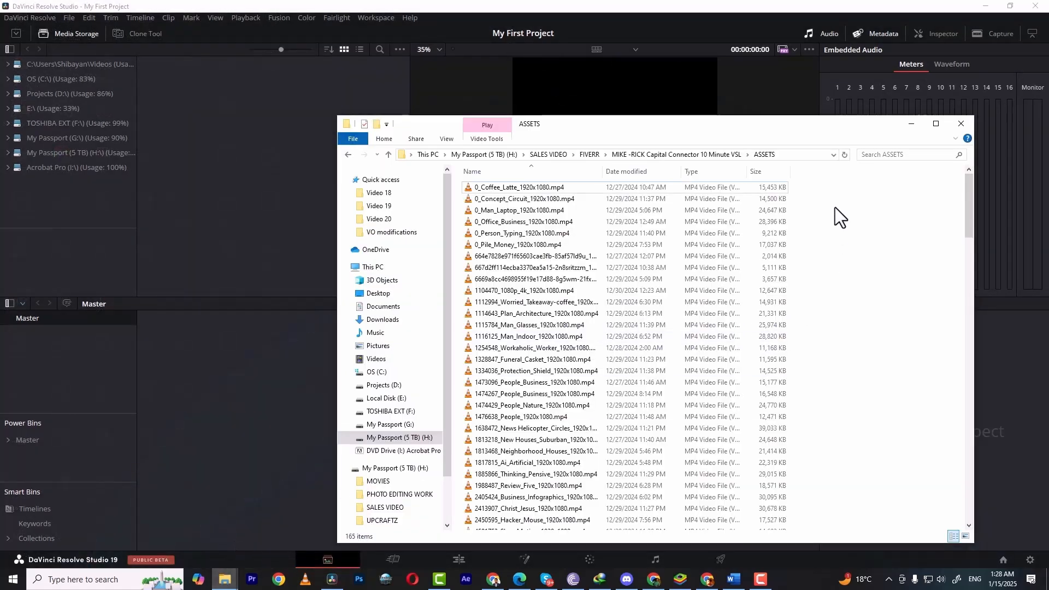
drag(828, 209, 730, 249)
drag(559, 186, 221, 433)
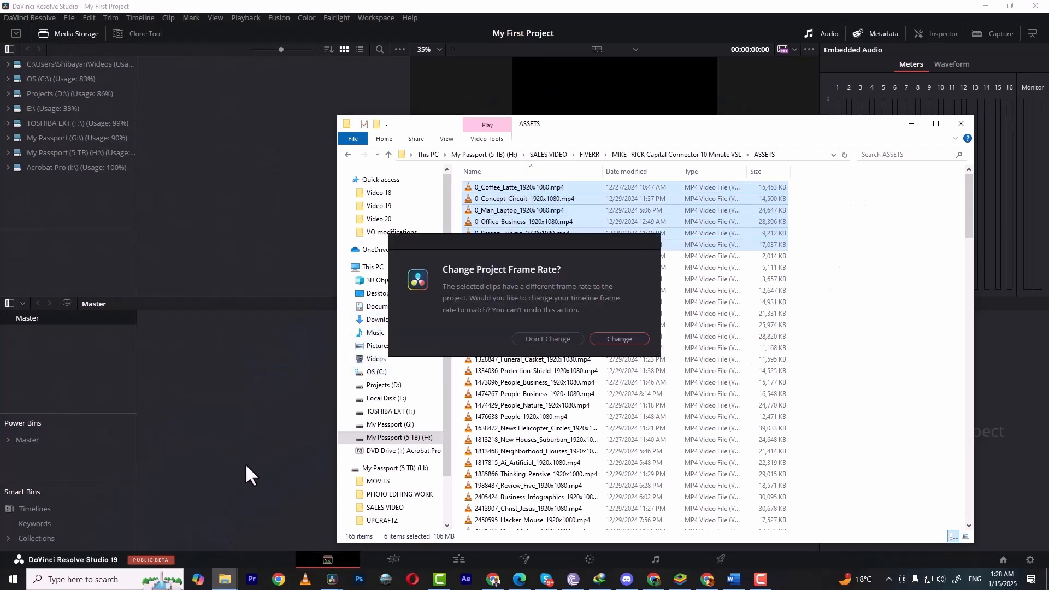
click(616, 338)
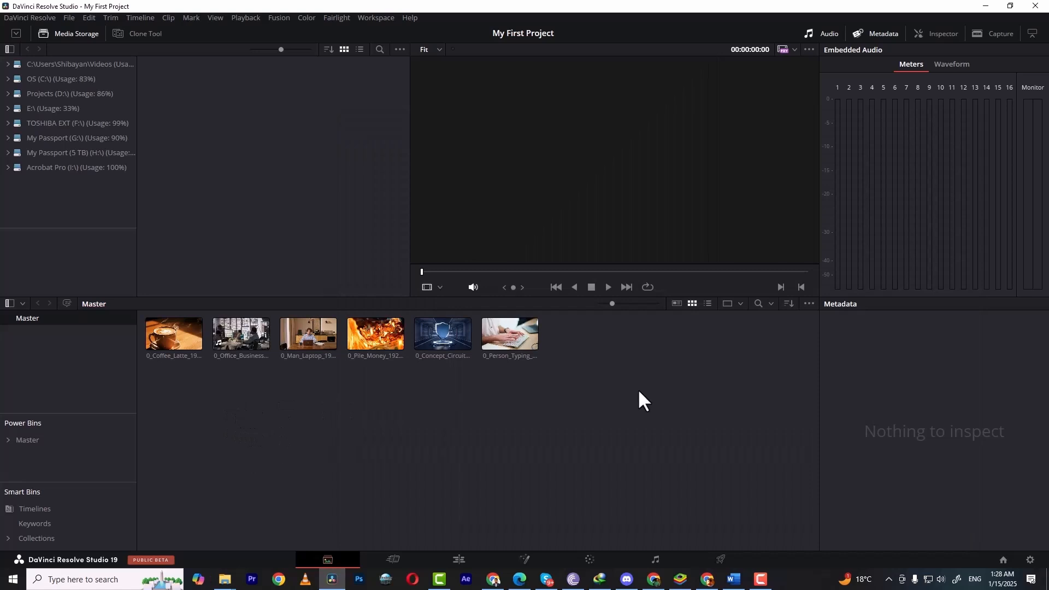
Step: Place the Concept Circuit and Person Typing clips on the Cut page timeline, then delete all timeline clips
click(396, 557)
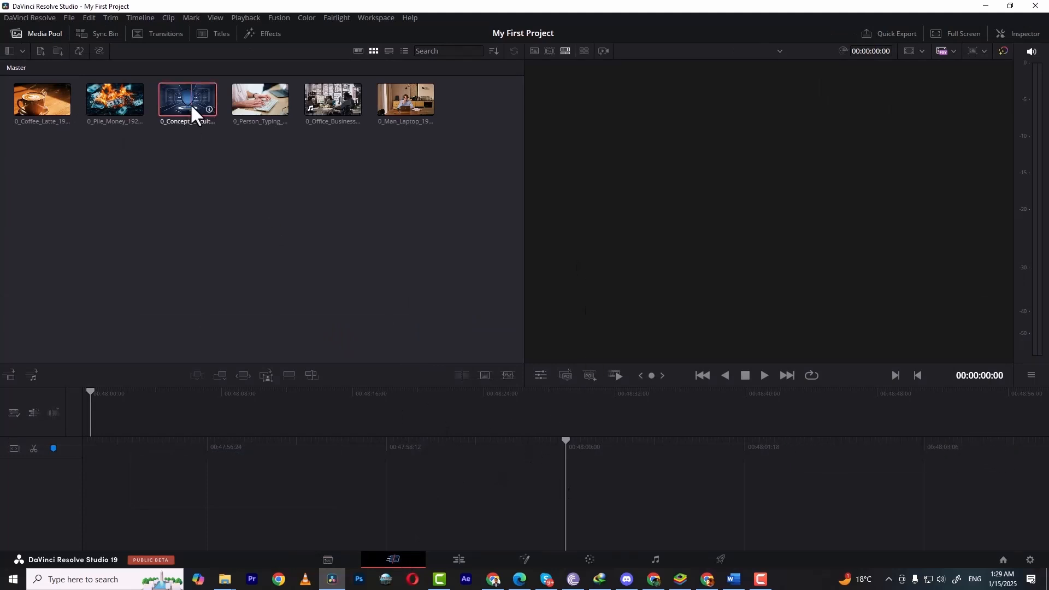
drag(189, 106, 244, 415)
drag(267, 97, 587, 477)
drag(463, 405, 540, 404)
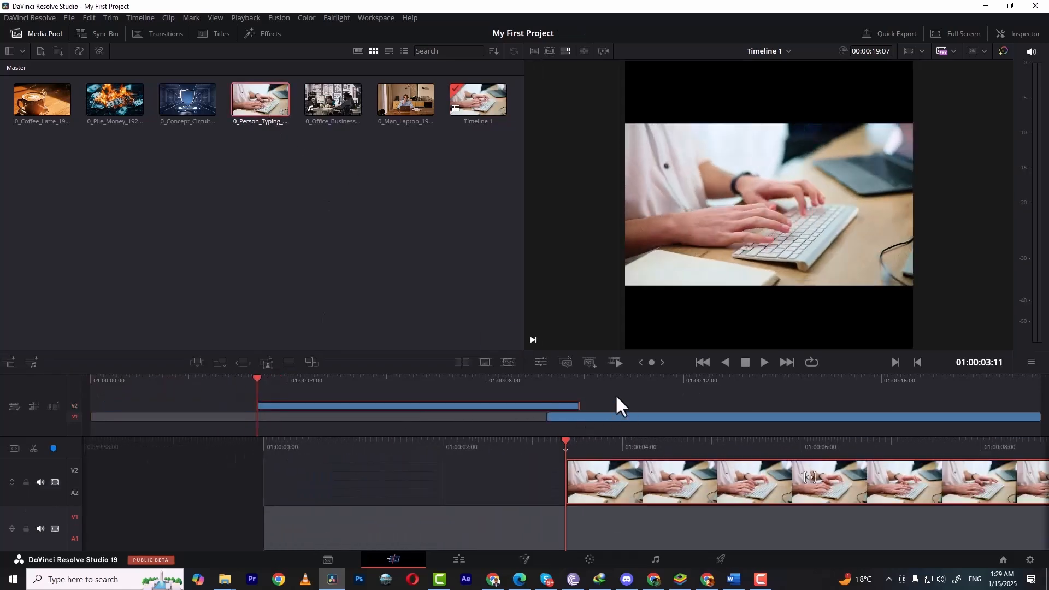
drag(640, 379, 536, 382)
key(ctrl+a)
key(Delete)
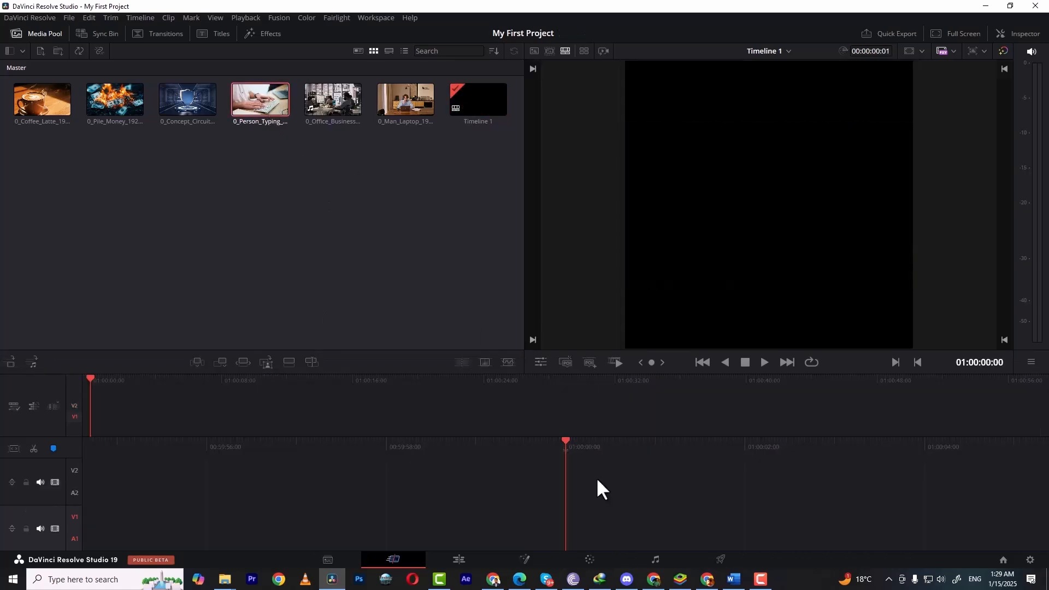
Step: On the Edit page, place the Office Business clip at the start of the V1 track
click(452, 557)
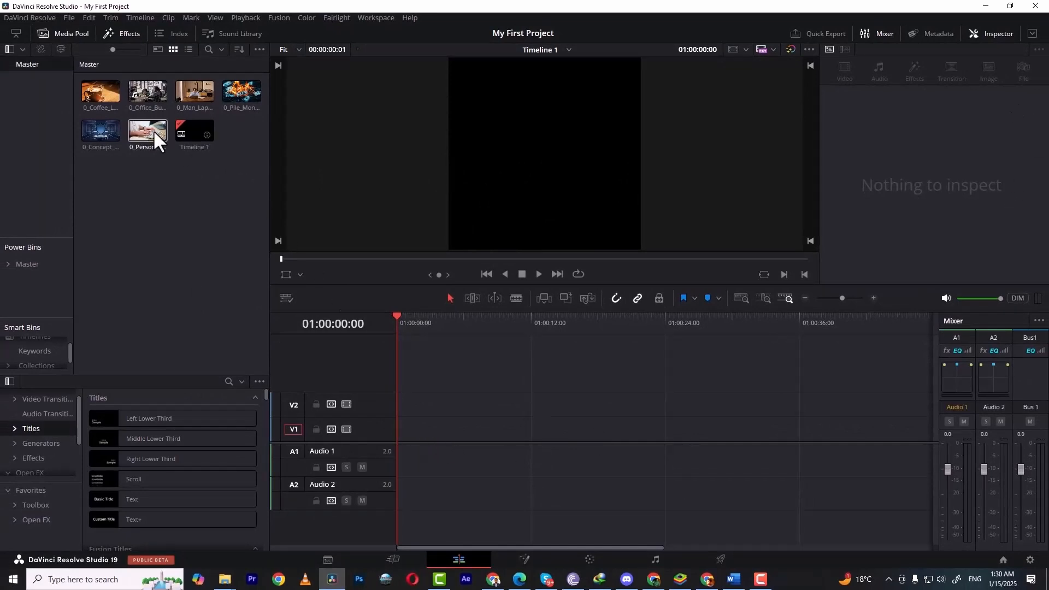
drag(144, 91, 407, 429)
drag(397, 313, 464, 317)
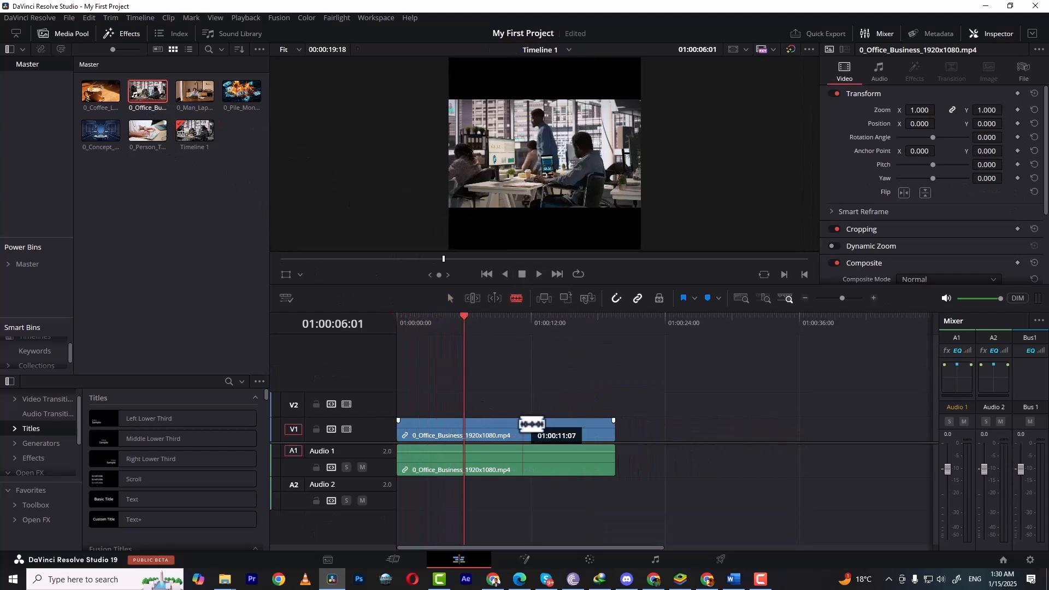
Step: Split the Office Business clip at the playhead, delete the first segment, and close the resulting gap
key(ctrl+b)
click(433, 437)
key(Delete)
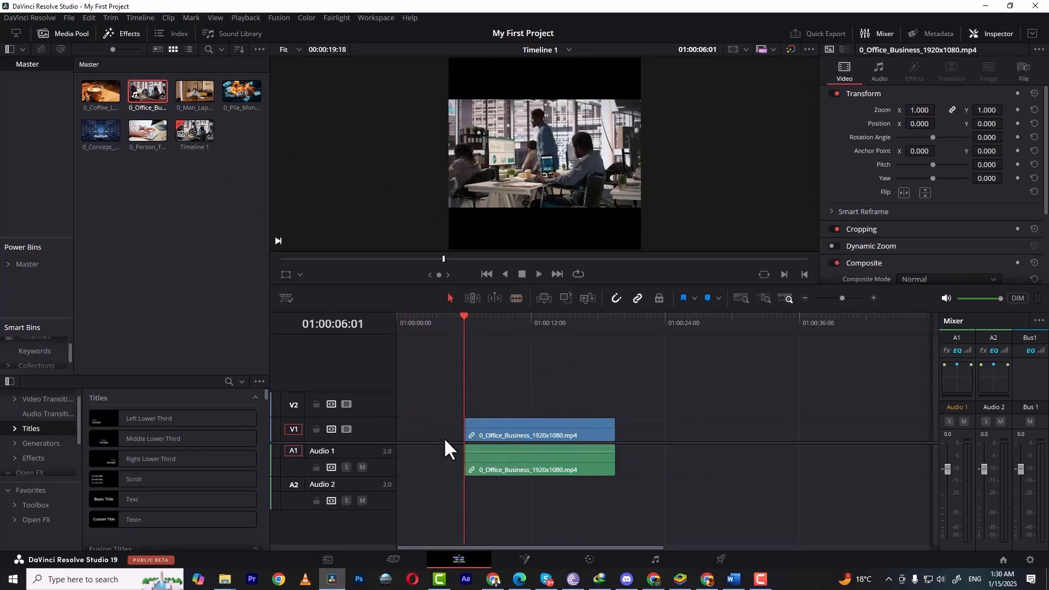
click(425, 424)
key(Delete)
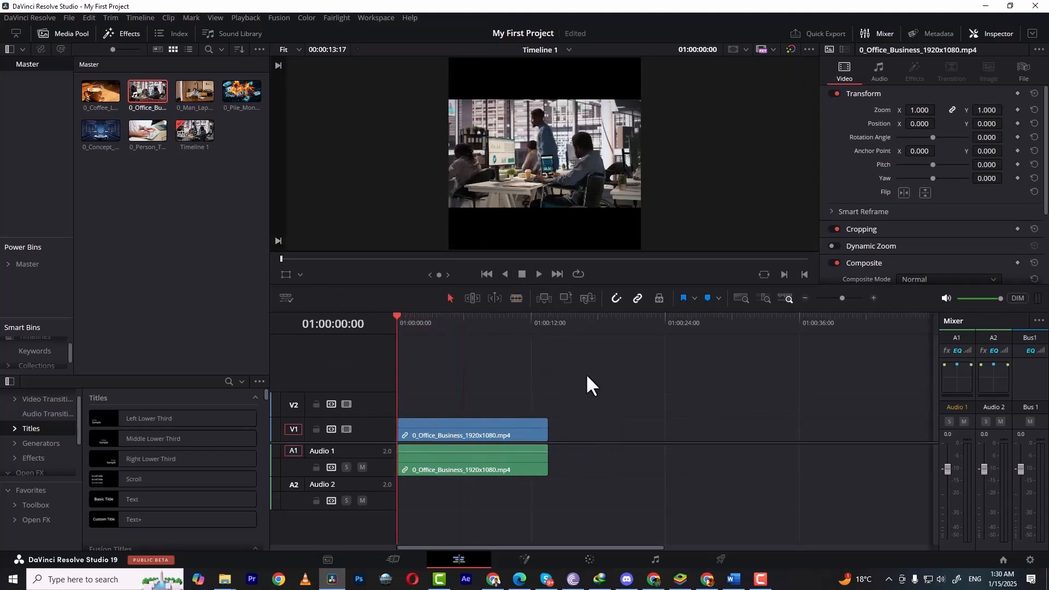
Step: Pass through the Fusion page to the Color page and apply the Cinematic LUT 02 to the clip
click(524, 560)
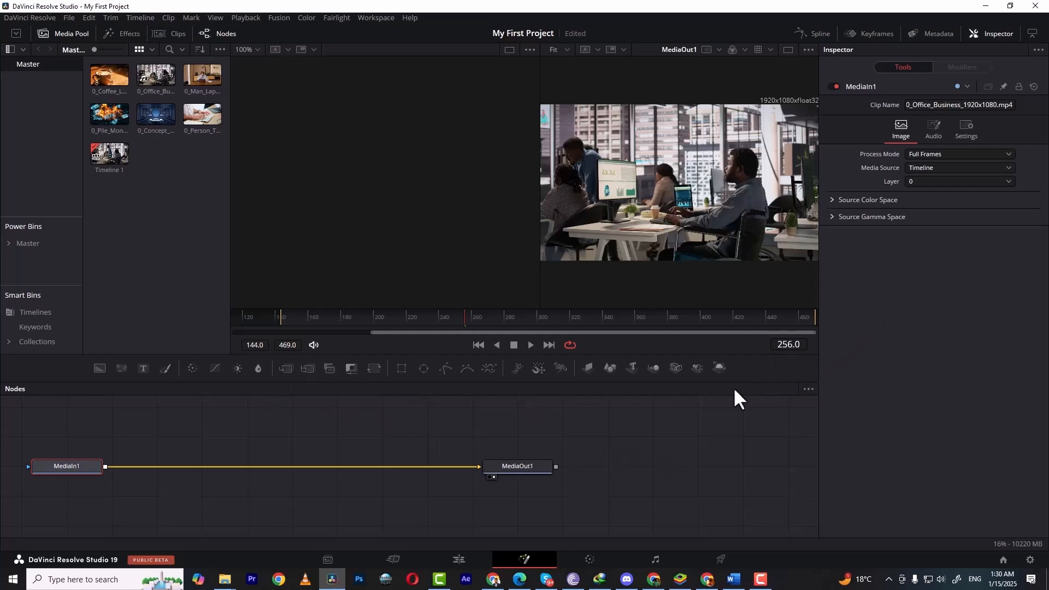
click(597, 558)
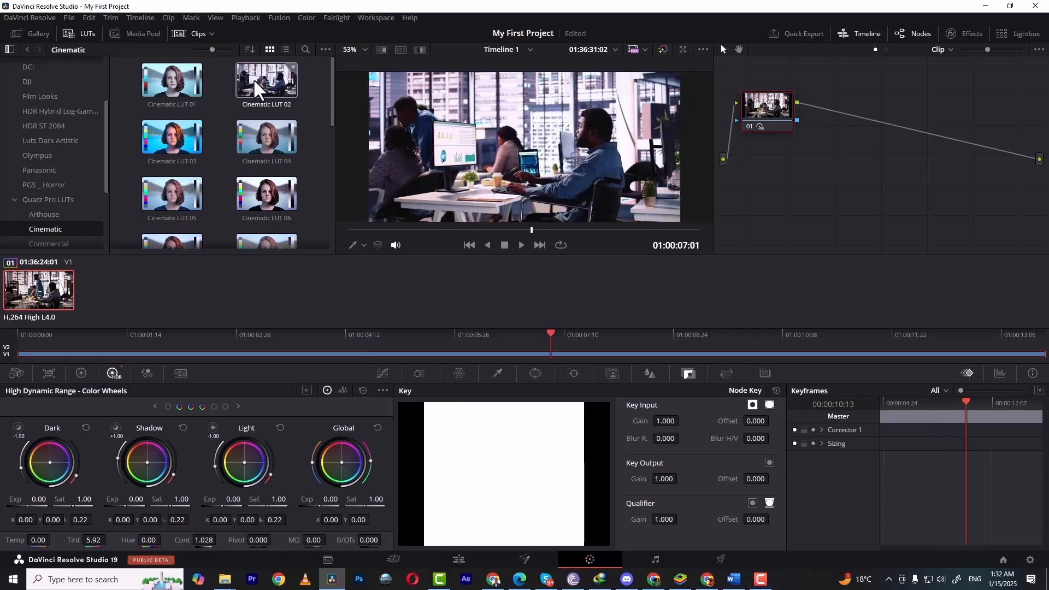
drag(267, 82, 519, 159)
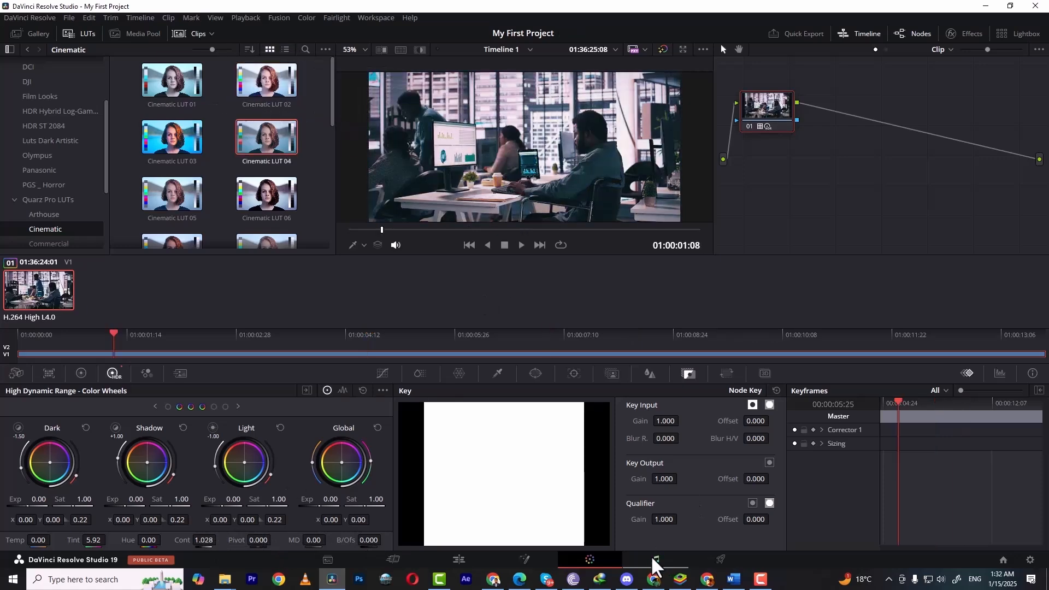
Step: On the Fairlight page, add a Distortion effect to the Audio 1 track and close its effect window
click(655, 559)
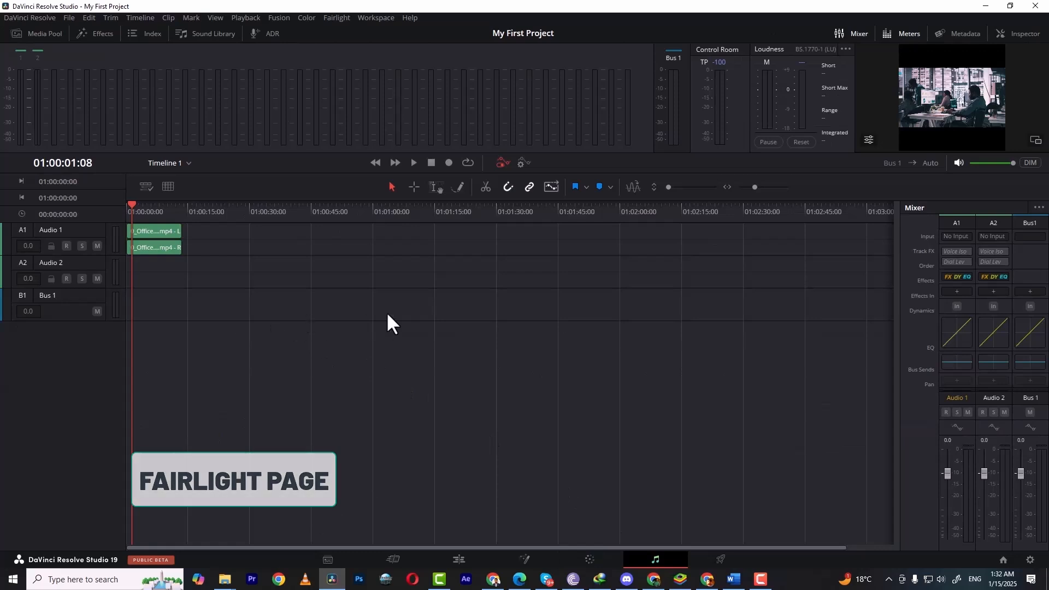
click(957, 291)
mouse_move(1002, 348)
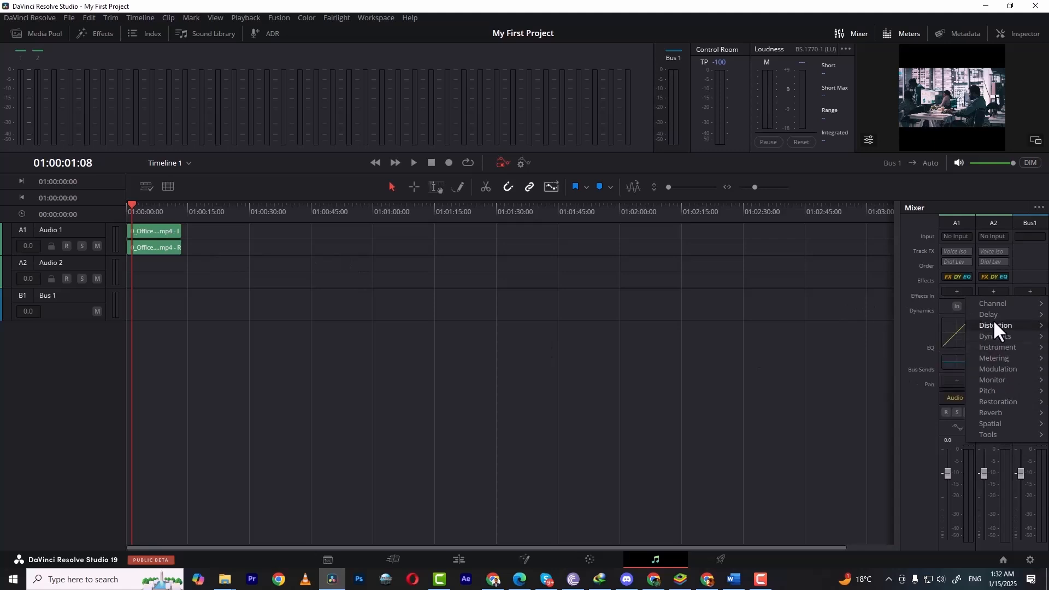
mouse_move(994, 323)
click(935, 322)
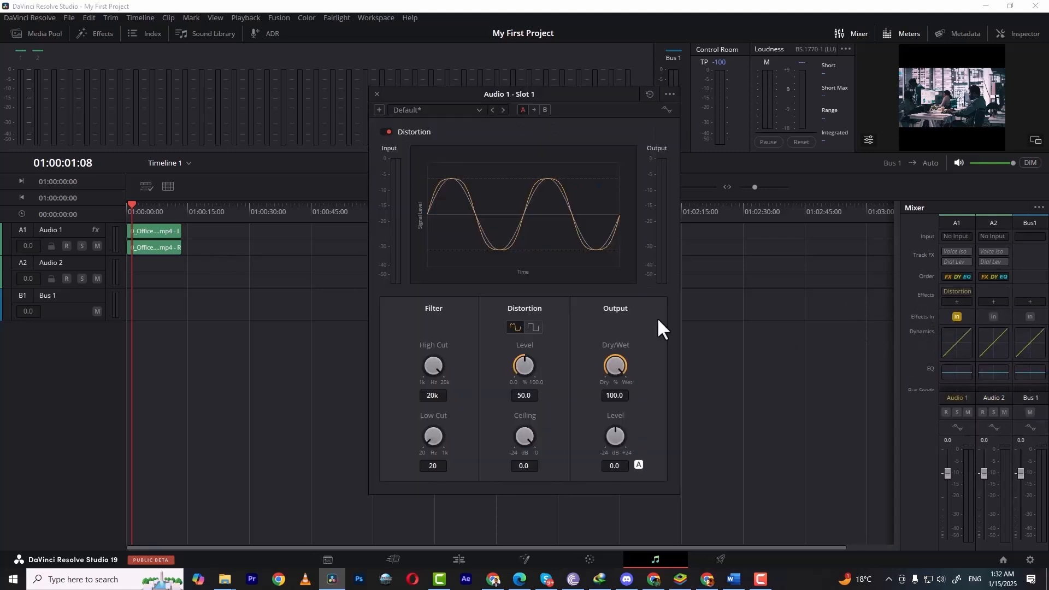
click(669, 95)
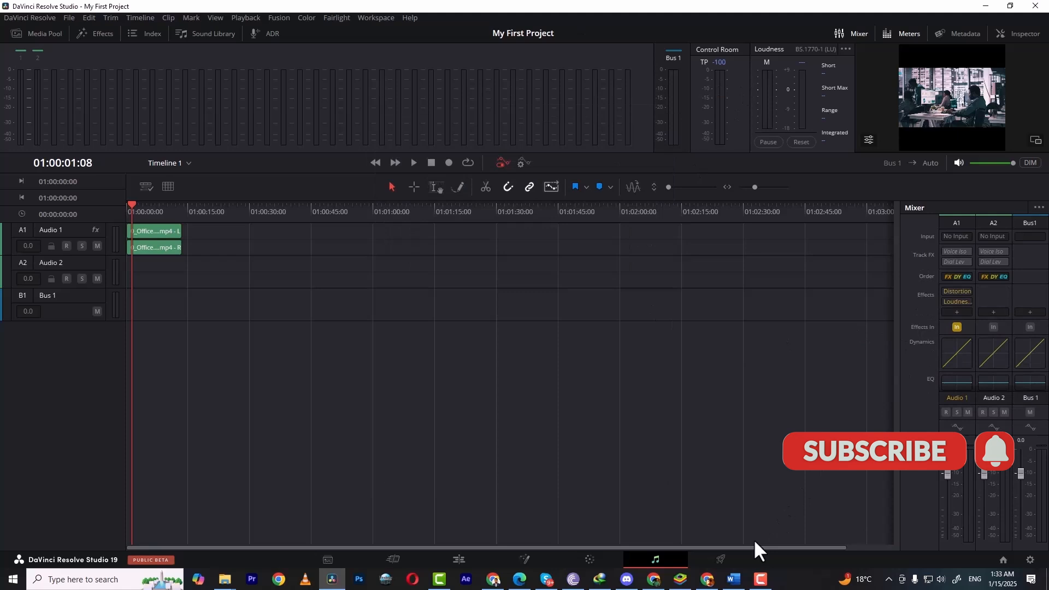
Step: On the Deliver page, select the YouTube 1080p render preset, then switch back to Custom Export
click(721, 559)
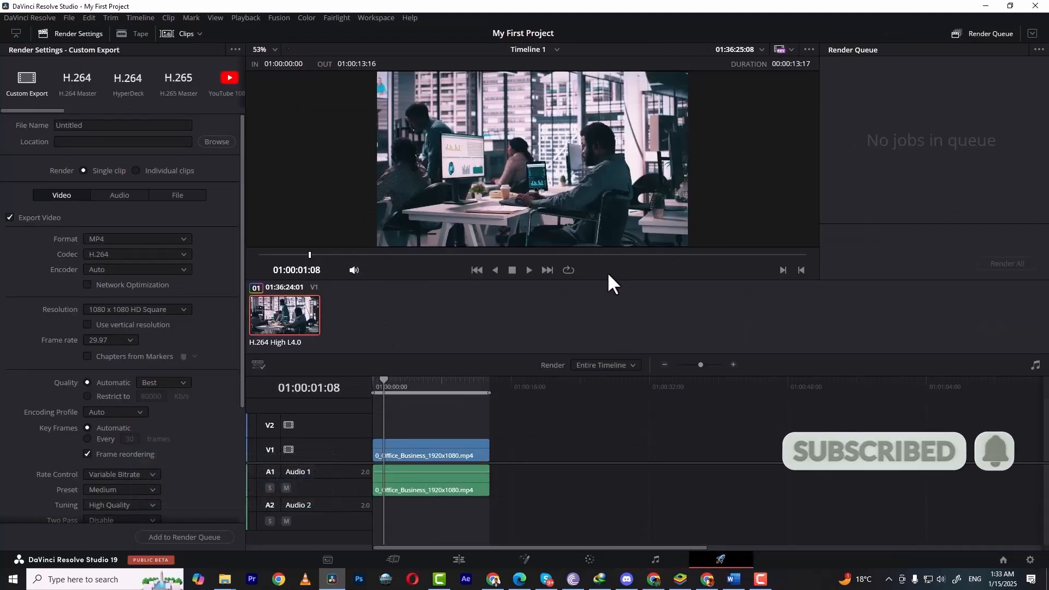
click(228, 79)
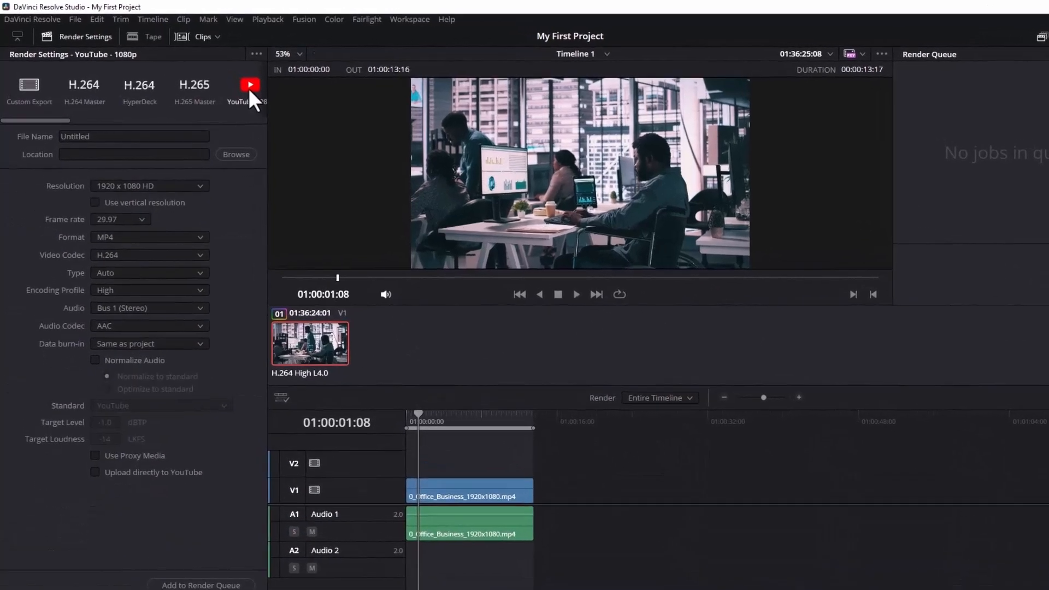
drag(62, 120, 41, 128)
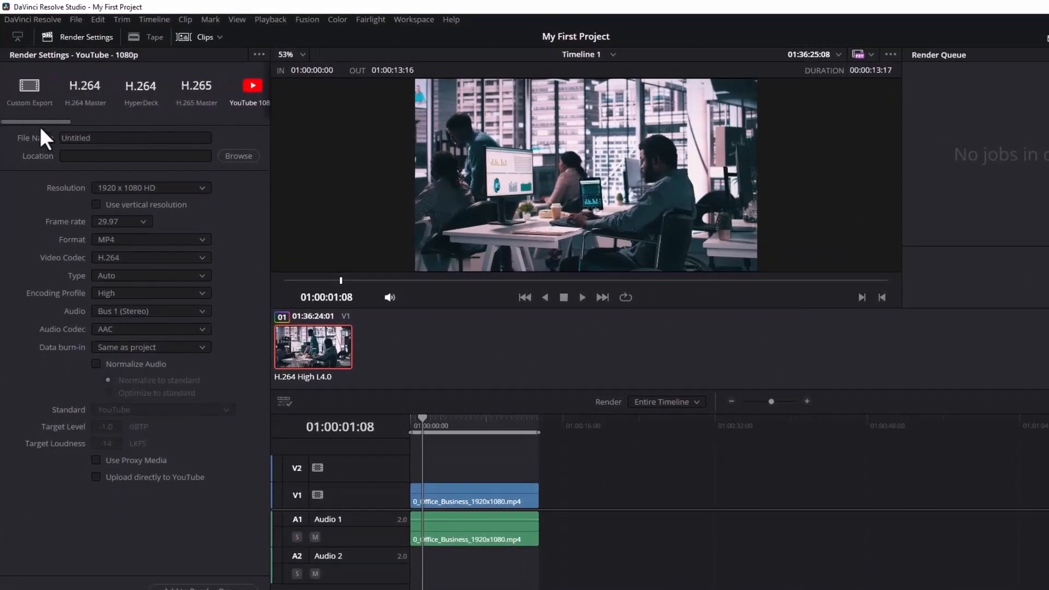
click(29, 82)
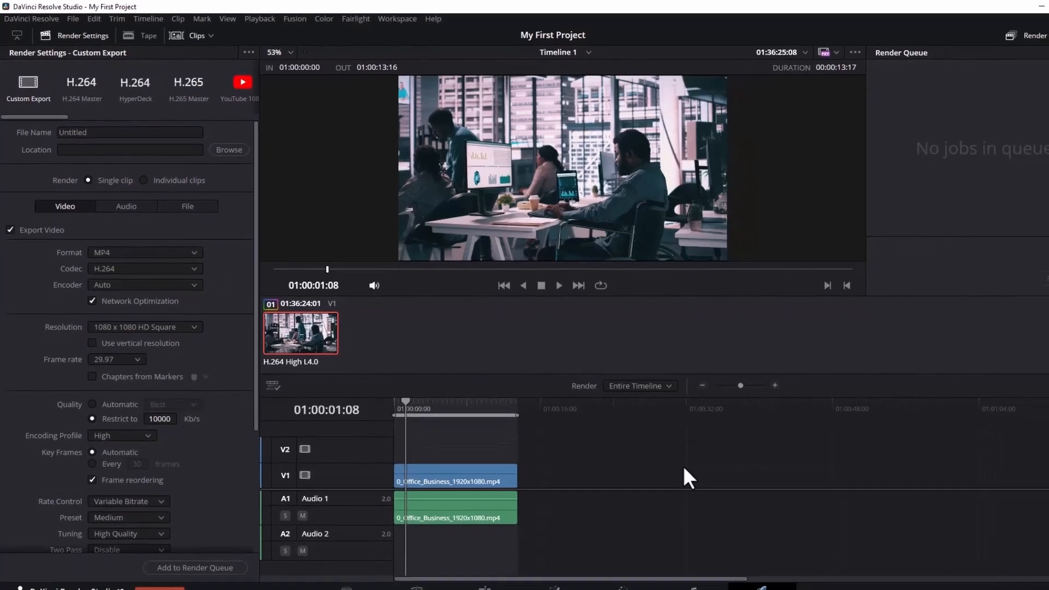
Step: Return to the Edit page and widen the media pool panel
click(461, 559)
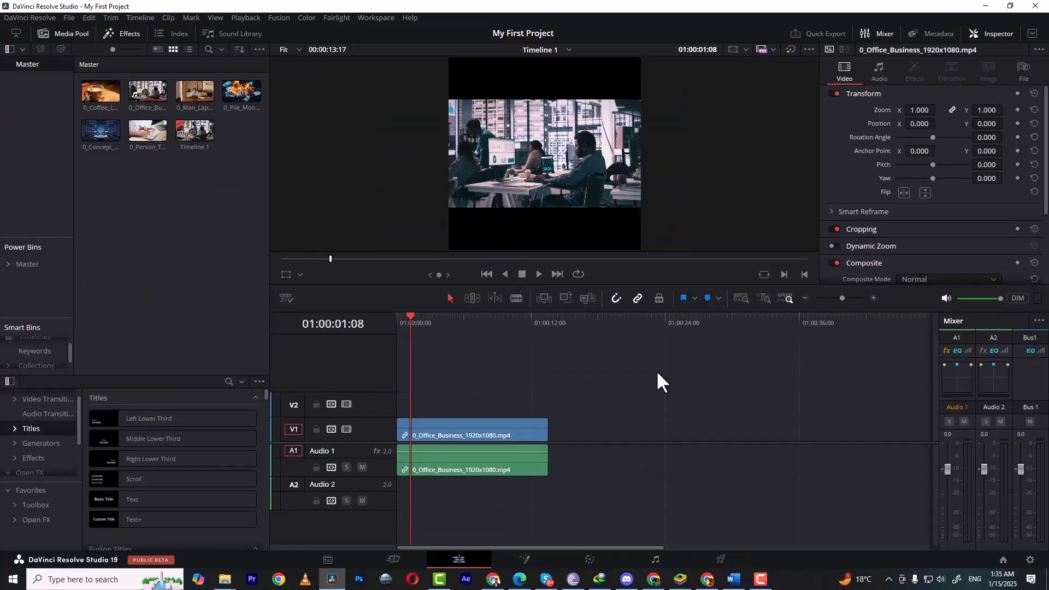
drag(266, 230, 307, 240)
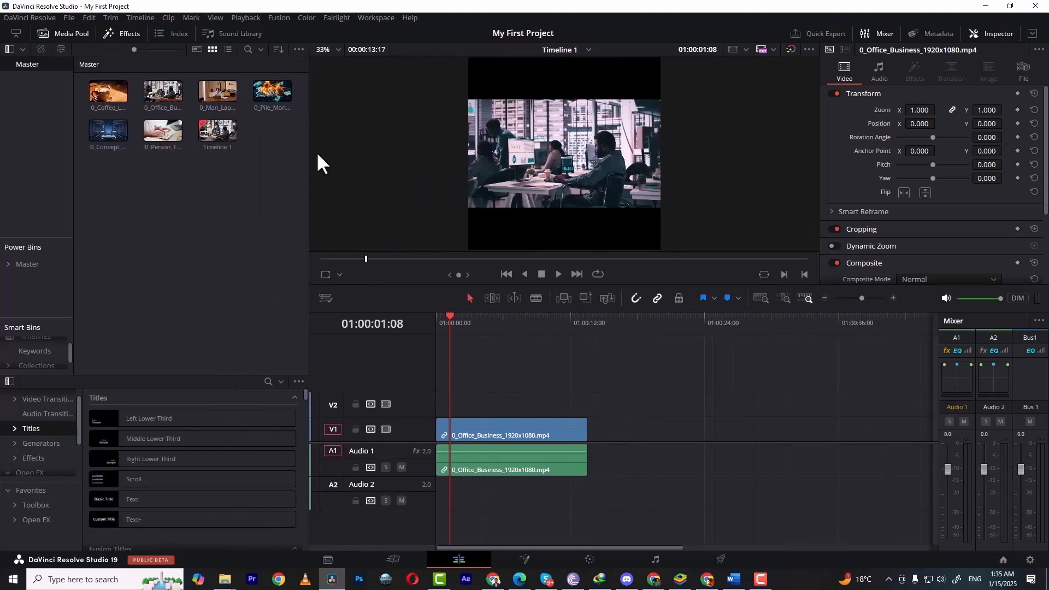
click(146, 69)
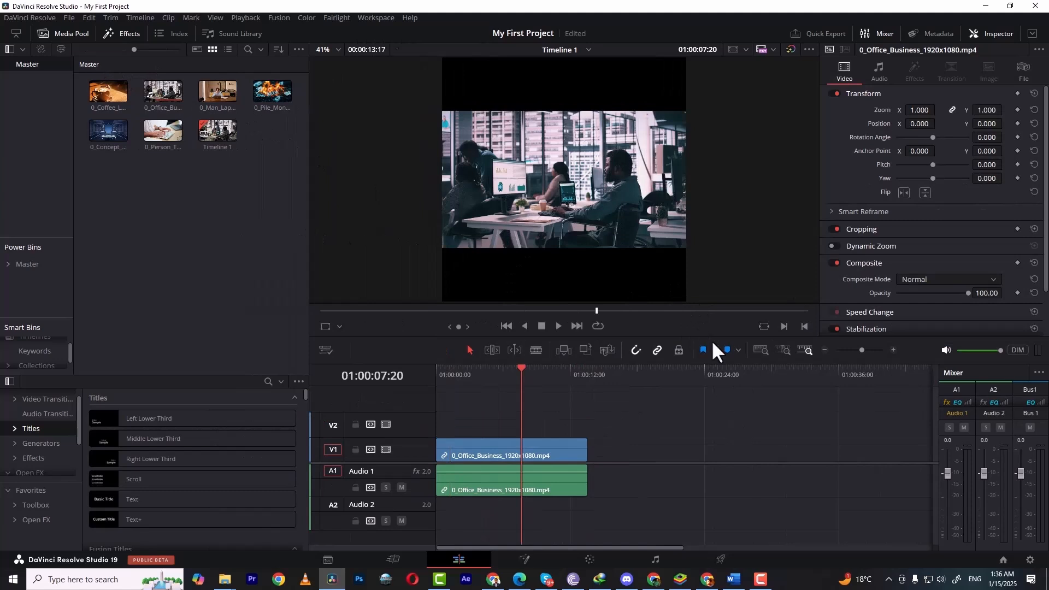
click(374, 18)
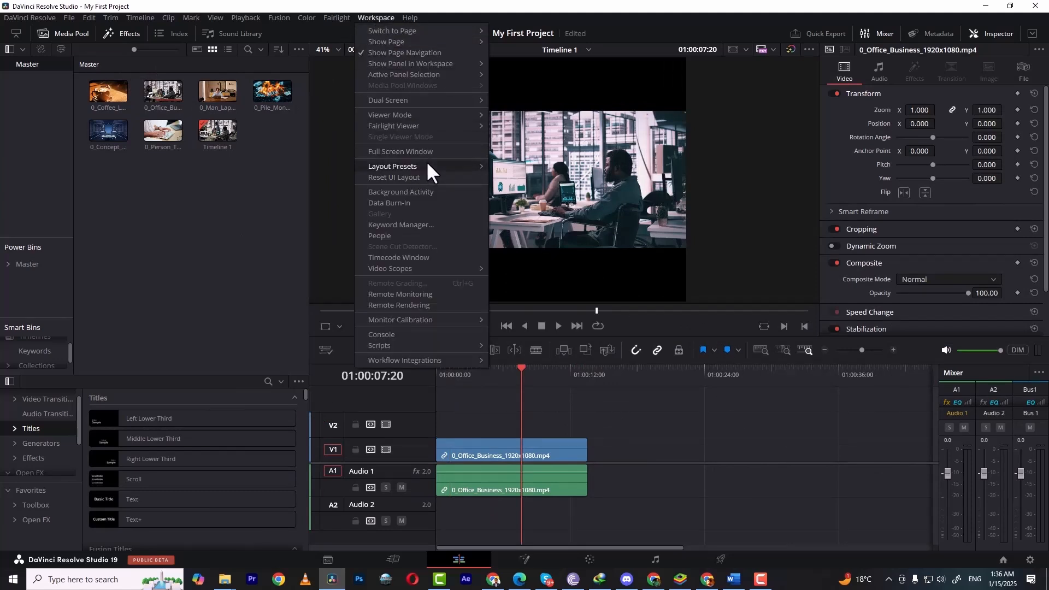
mouse_move(427, 166)
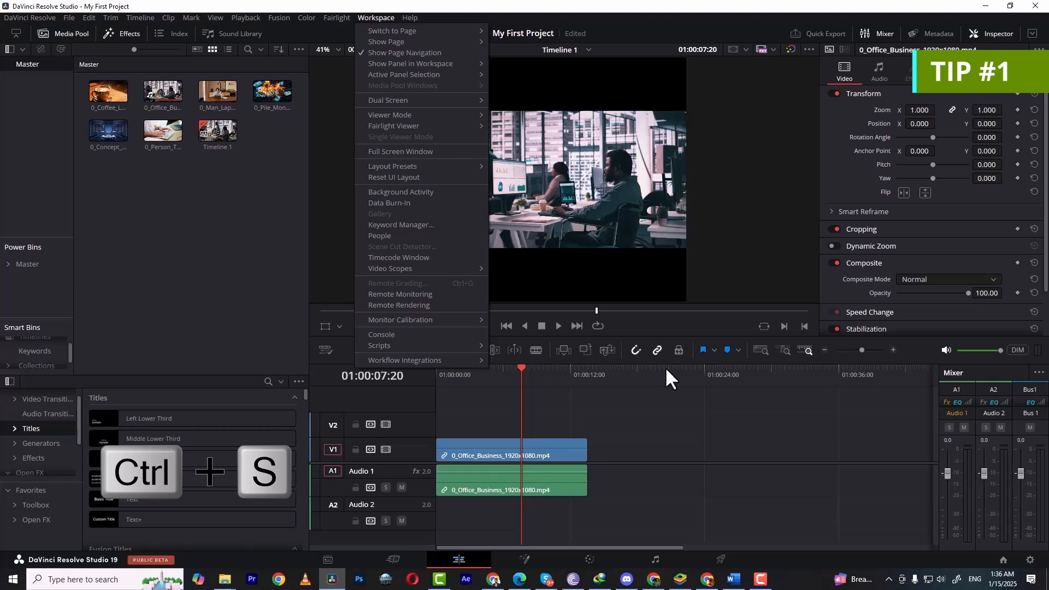
click(691, 389)
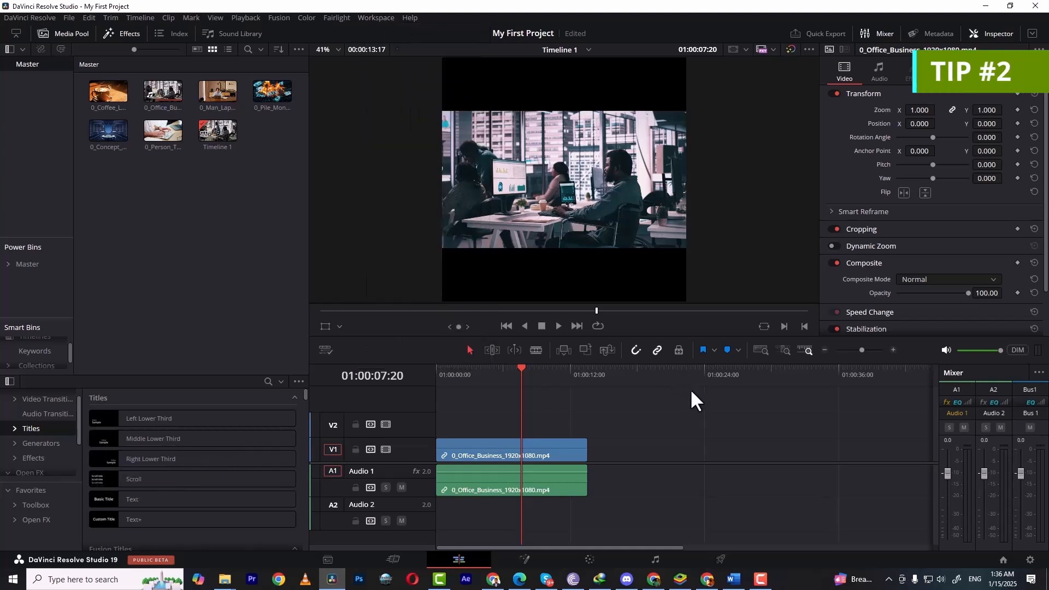
Step: Mark an in point and an out point at 01:00:09:11 on the timeline
key(i)
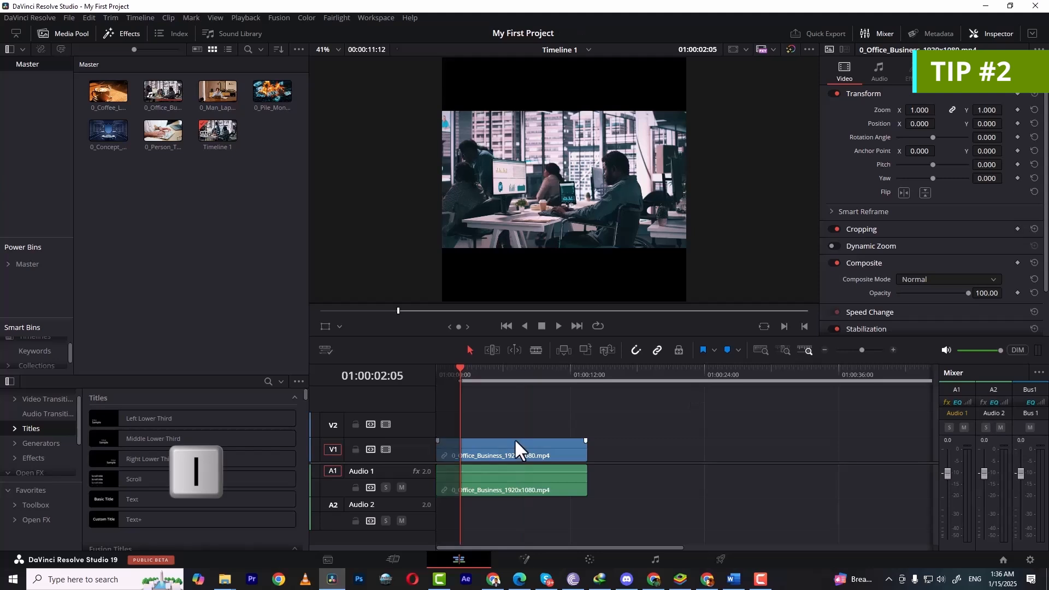
click(540, 369)
key(o)
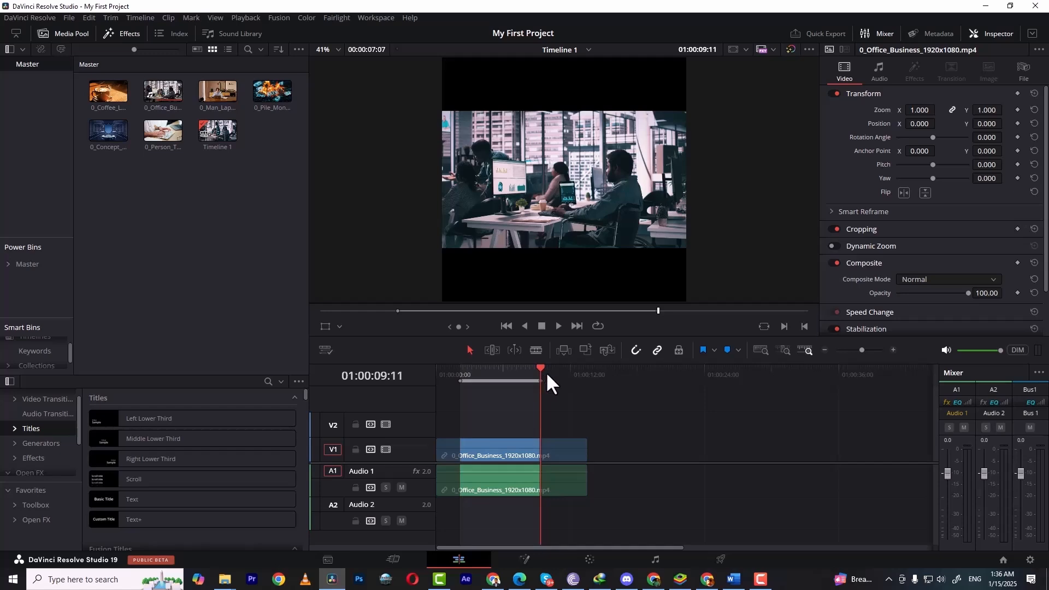
Step: Open Keyboard Customization, browse the panel and command lists, and close it
click(48, 17)
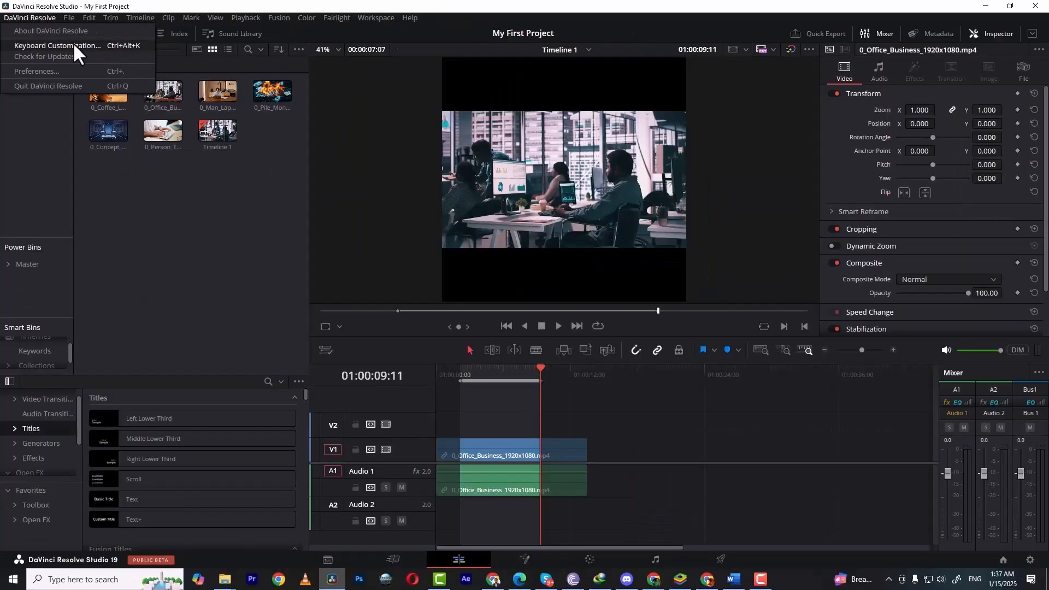
click(86, 52)
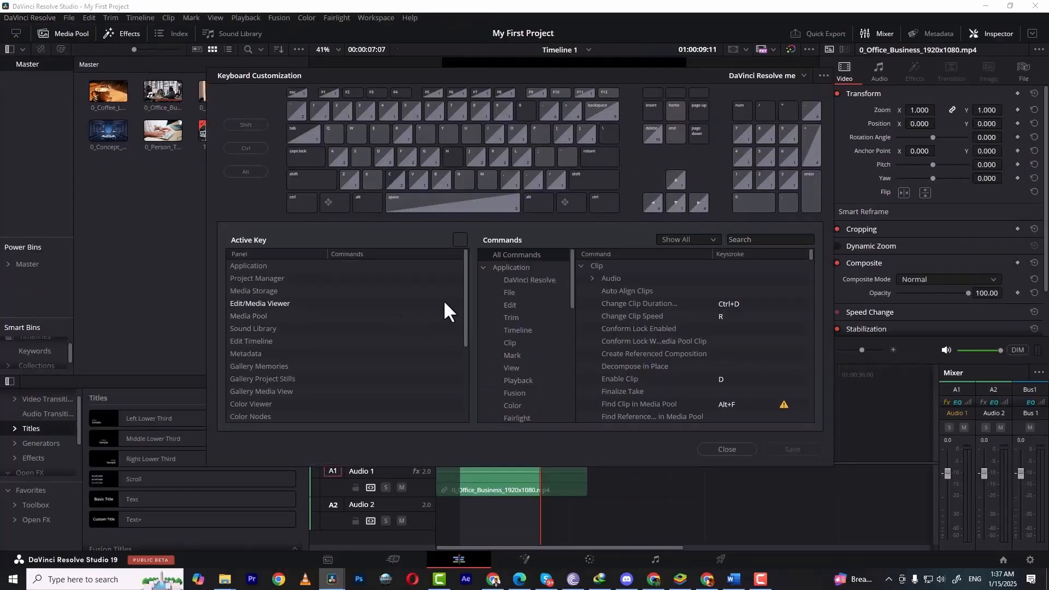
scroll(464, 276, down, 3)
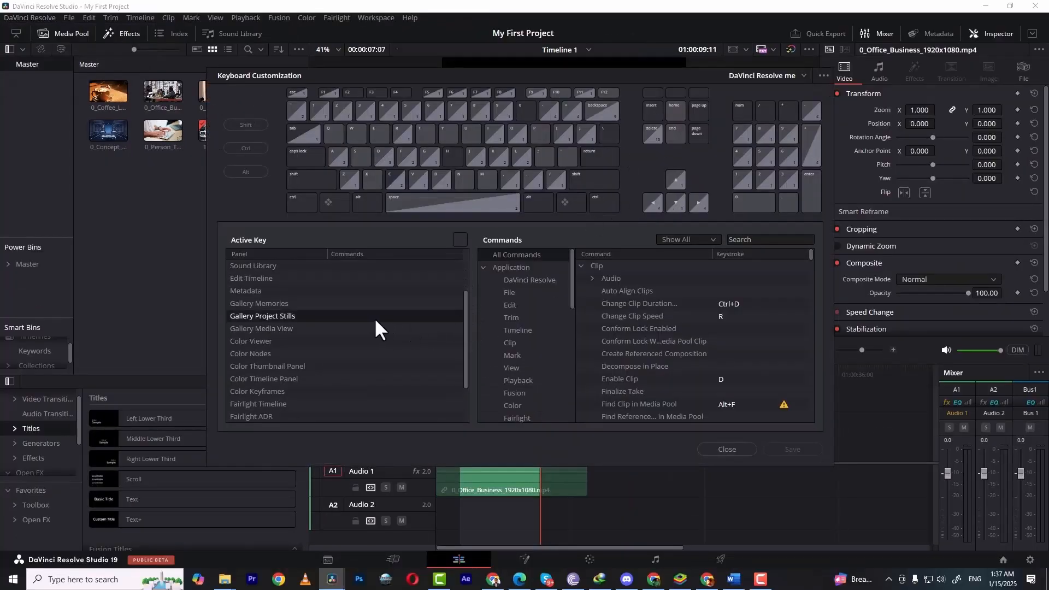
click(298, 317)
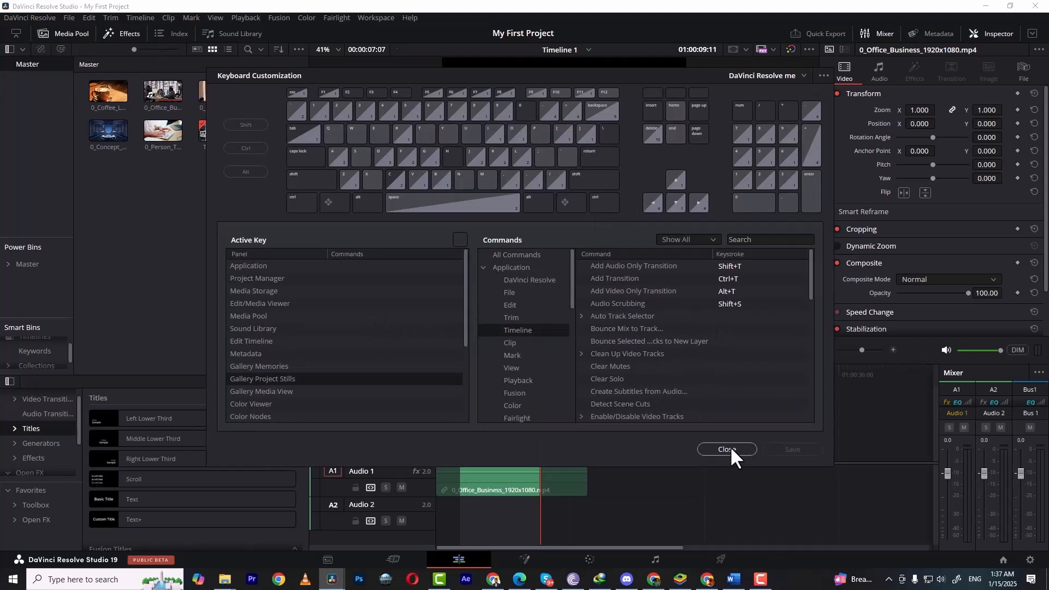
click(729, 448)
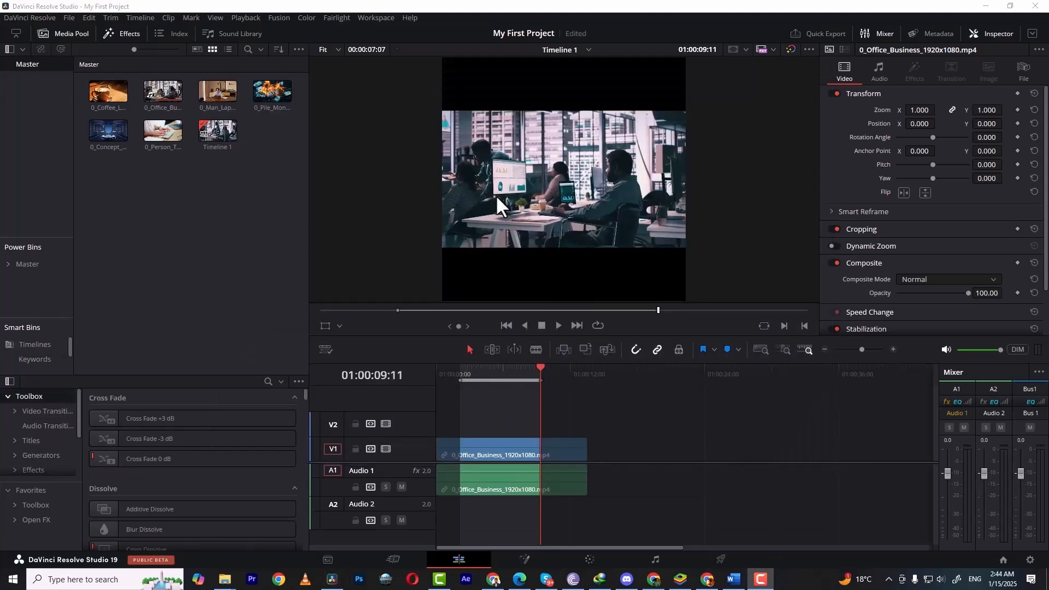
Step: Reset the UI layout from the workspace options
click(374, 18)
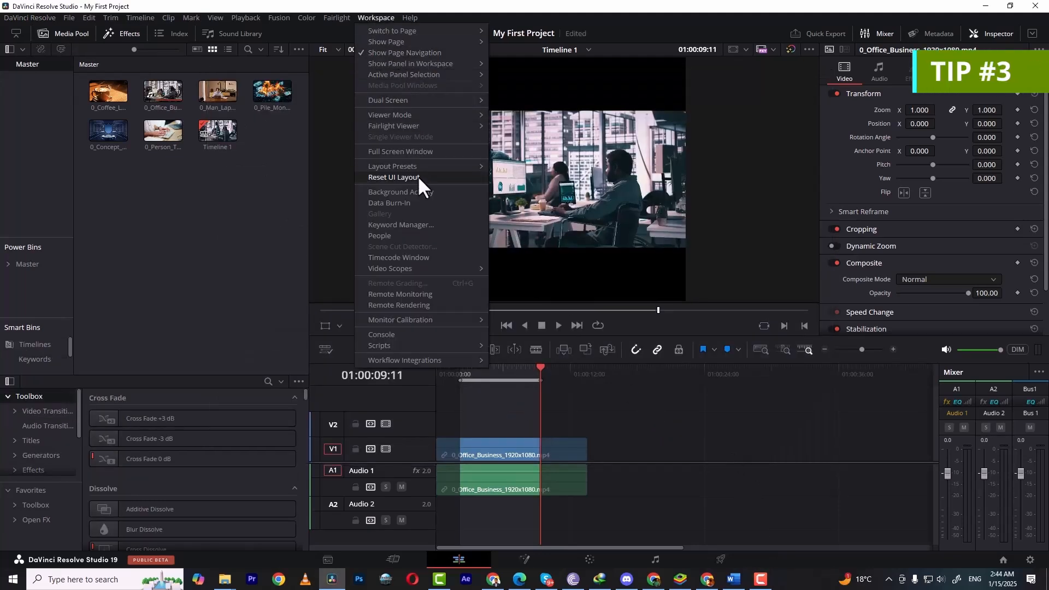